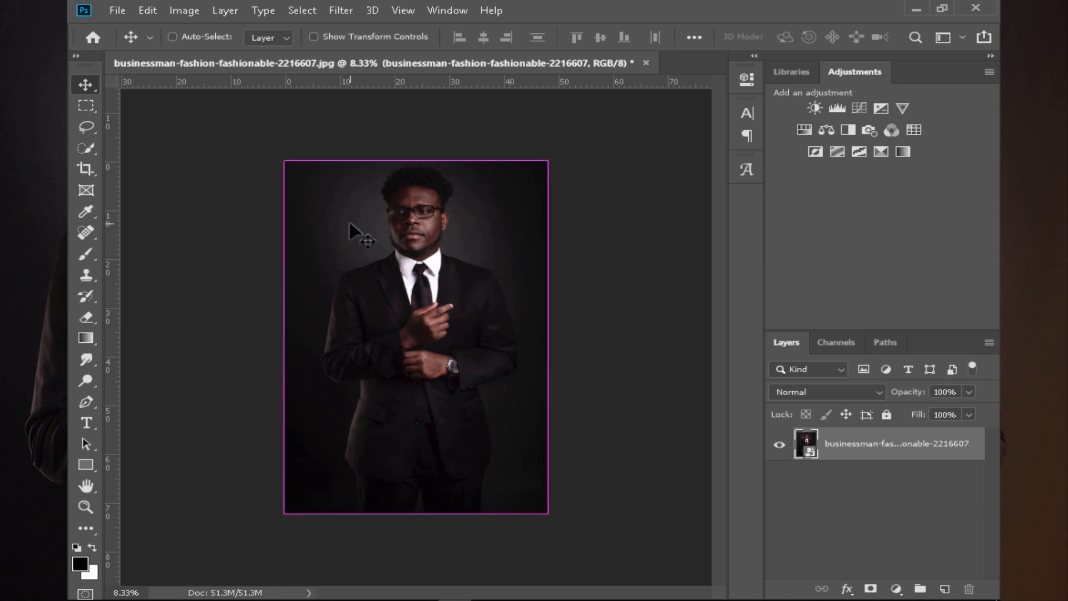
# Duplicate the businessman photo layer and add a new empty layer above the copy
pyautogui.hotkey('ctrl', '+')
pyautogui.hotkey('ctrl', '-')
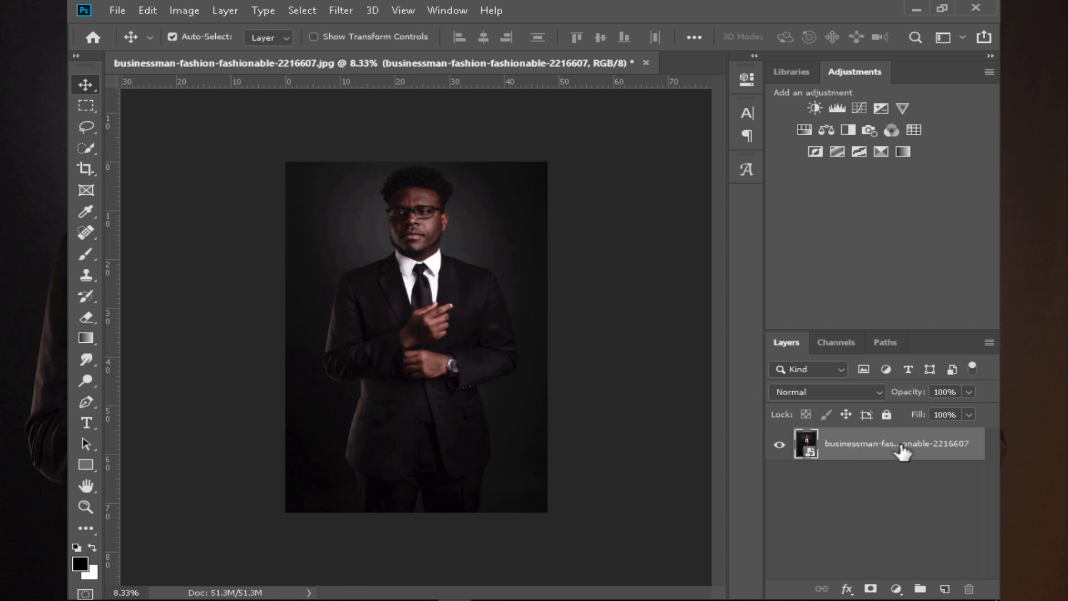
pyautogui.moveTo(902, 452); pyautogui.dragTo(945, 588)
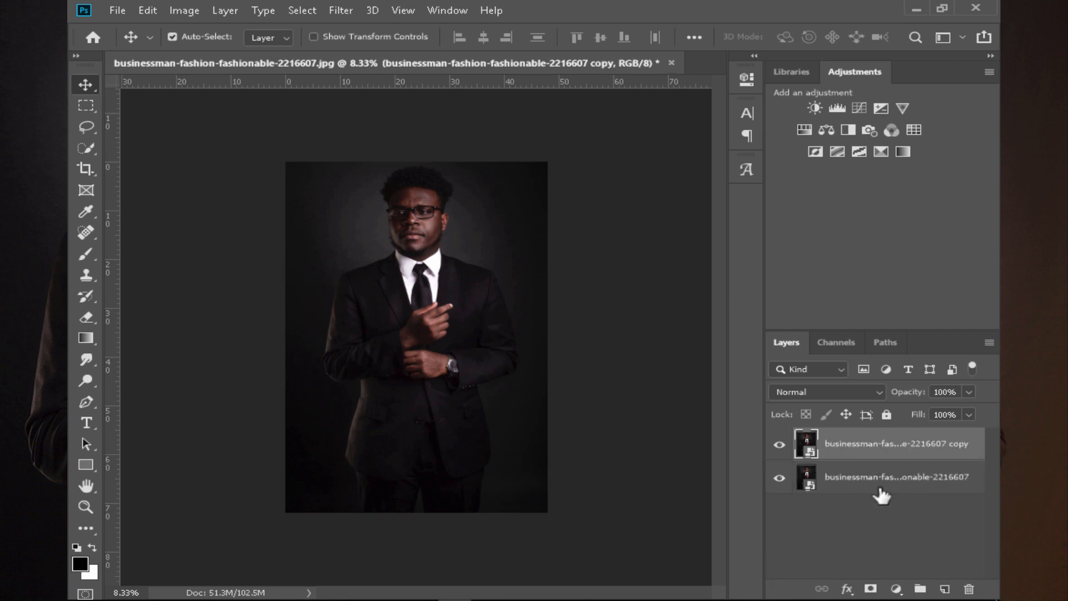
pyautogui.click(946, 589)
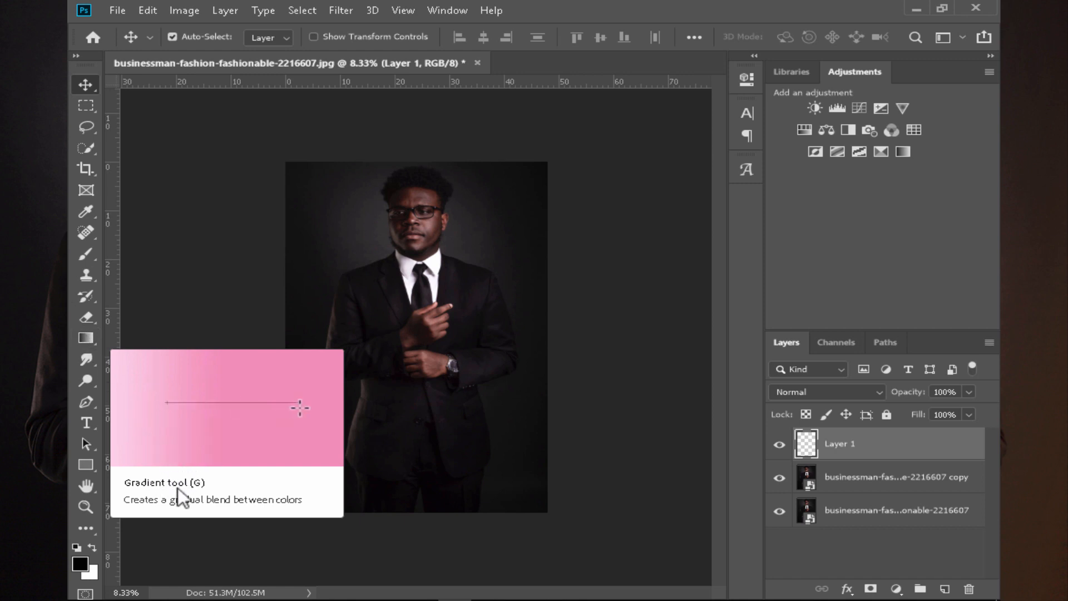
# Start a gradient from the Foreground to Transparent preset and set its starting color stop to blue 0c2ac1
pyautogui.click(82, 334)
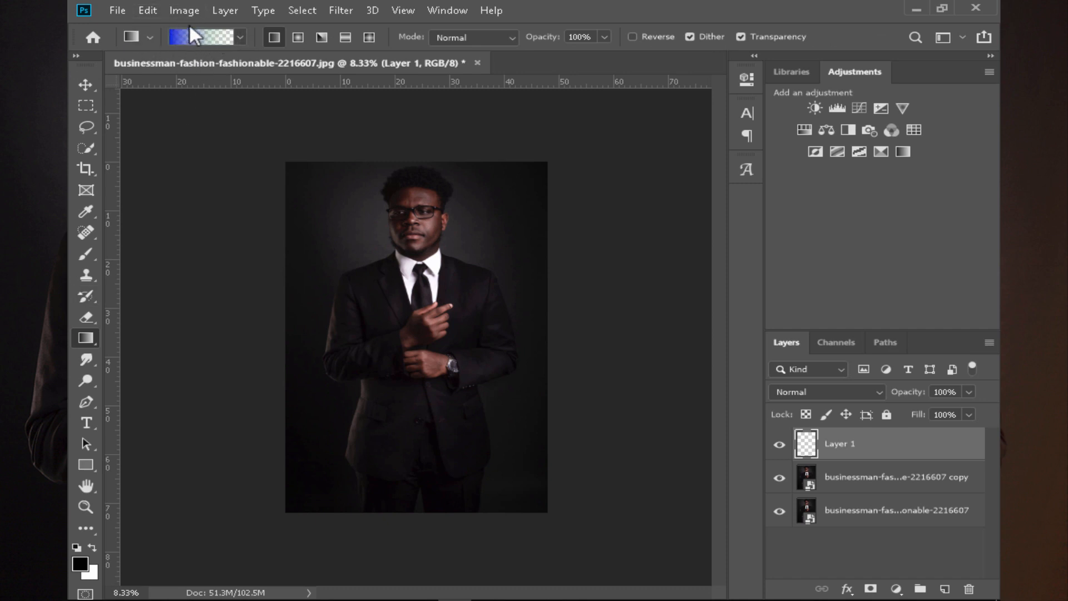
pyautogui.click(226, 40)
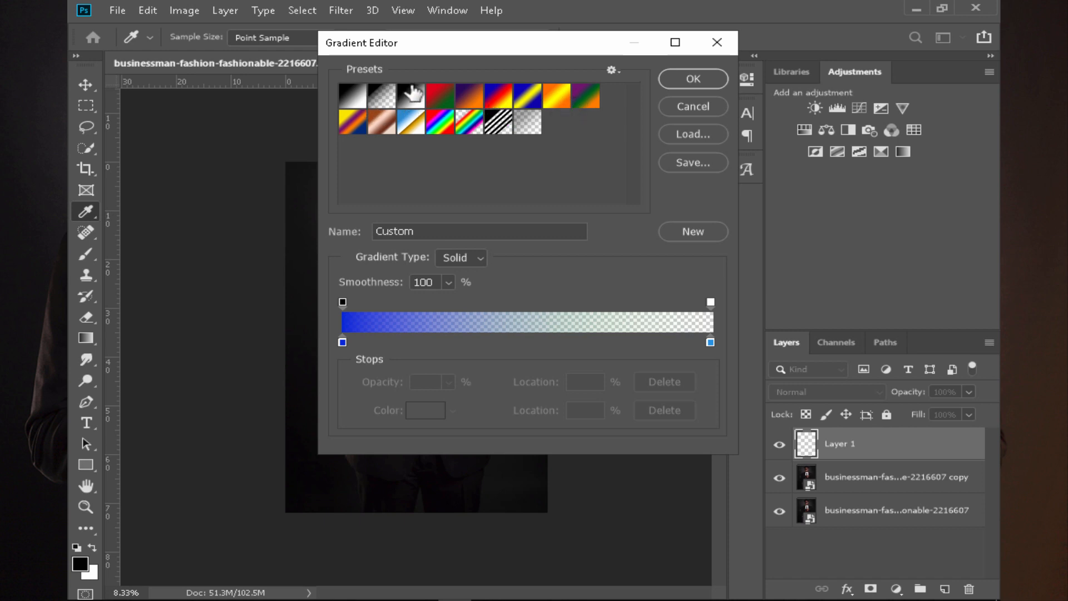
pyautogui.click(382, 98)
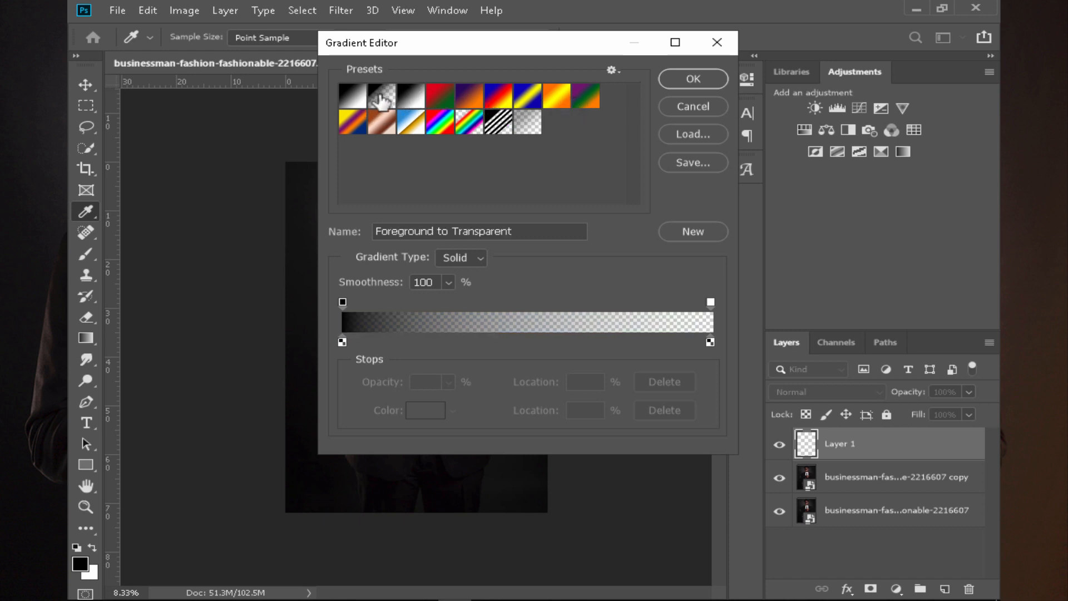
pyautogui.doubleClick(343, 342)
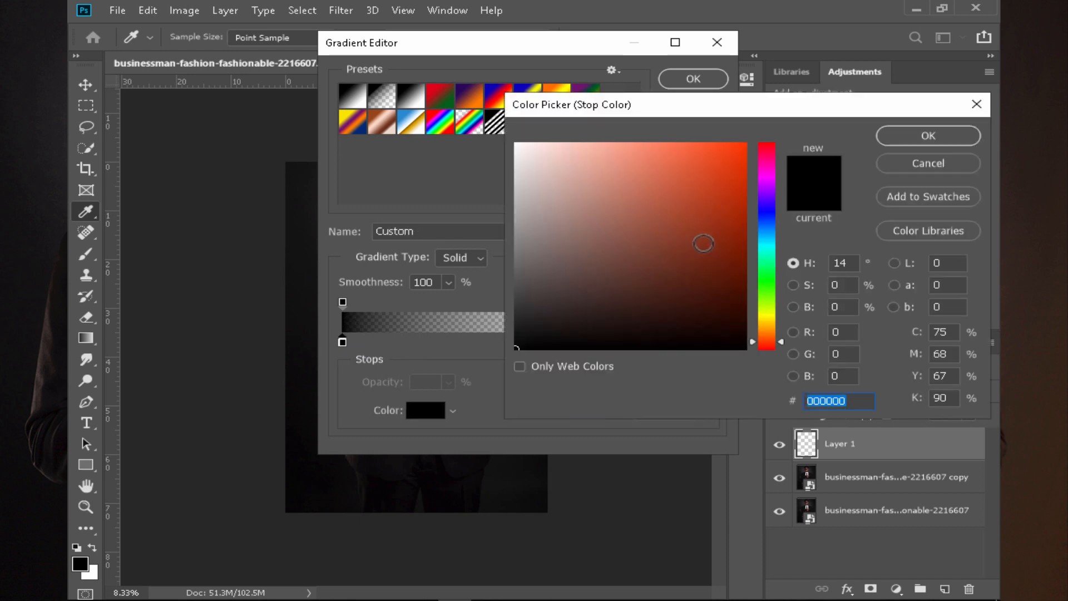
pyautogui.moveTo(761, 208); pyautogui.dragTo(763, 217)
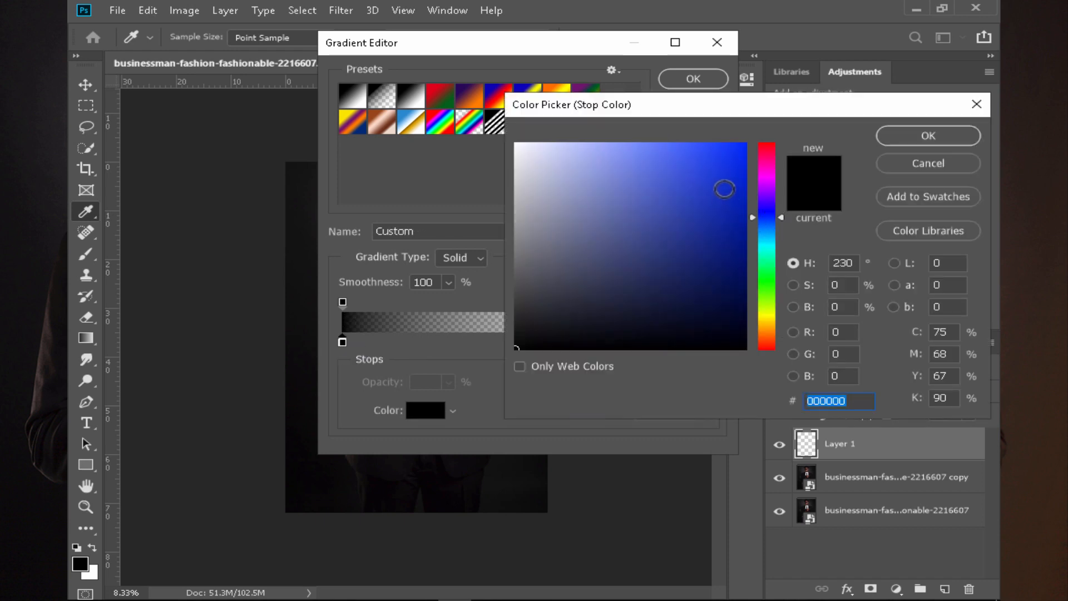
pyautogui.moveTo(711, 164); pyautogui.dragTo(732, 193)
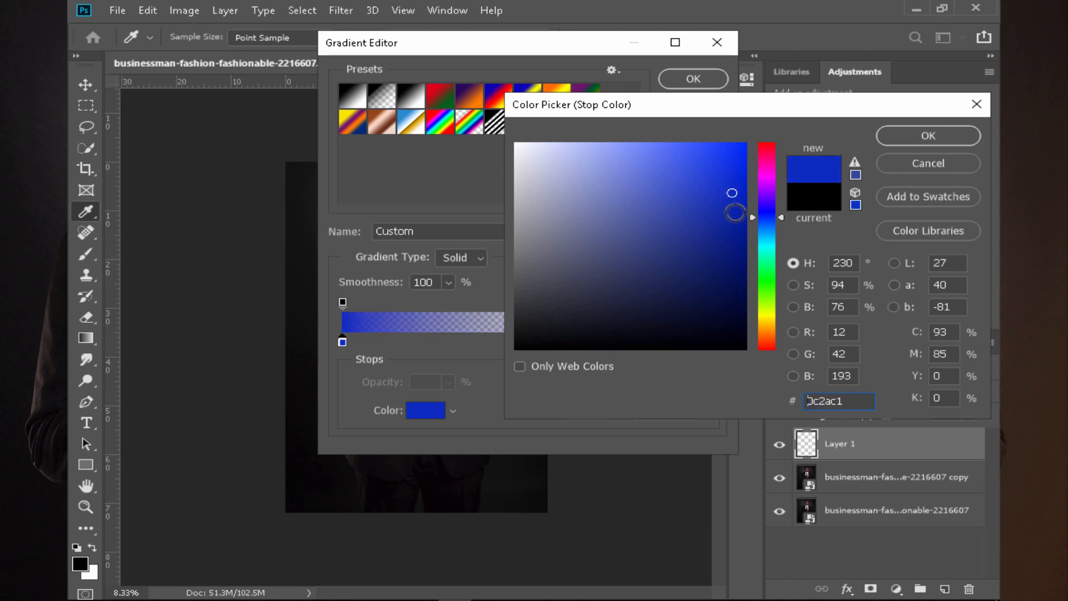
pyautogui.click(956, 140)
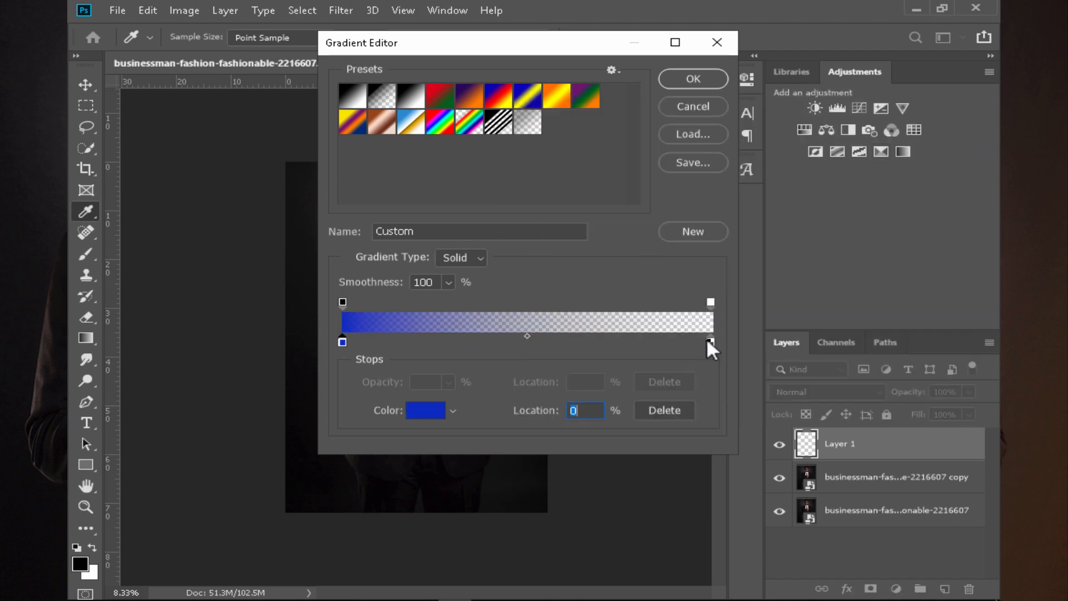
# Set the gradient's end color stop to light blue 208adb and draw the gradient horizontally from outside the photo's left edge to the man's hands
pyautogui.doubleClick(709, 340)
pyautogui.moveTo(763, 242)
pyautogui.mouseDown()
pyautogui.moveTo(767, 213)
pyautogui.moveTo(767, 229)
pyautogui.mouseUp()
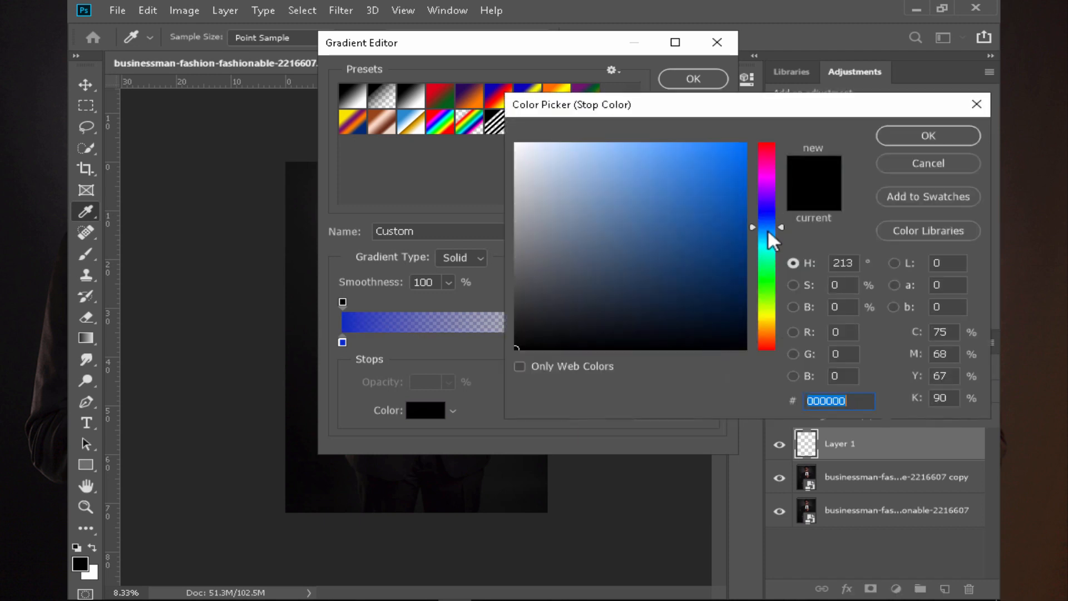
pyautogui.click(712, 172)
pyautogui.click(891, 133)
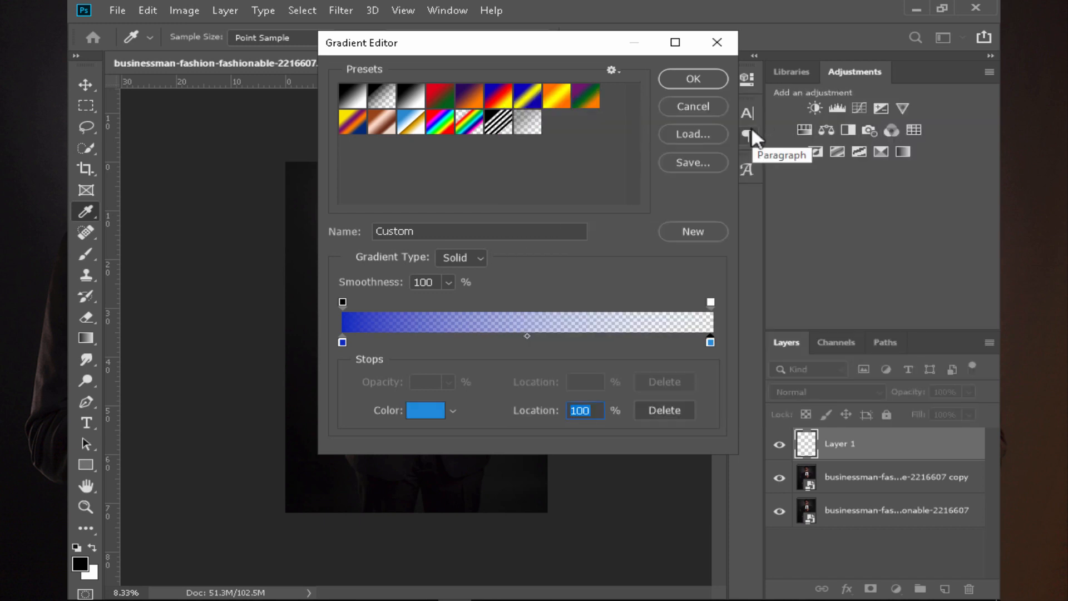
pyautogui.click(691, 81)
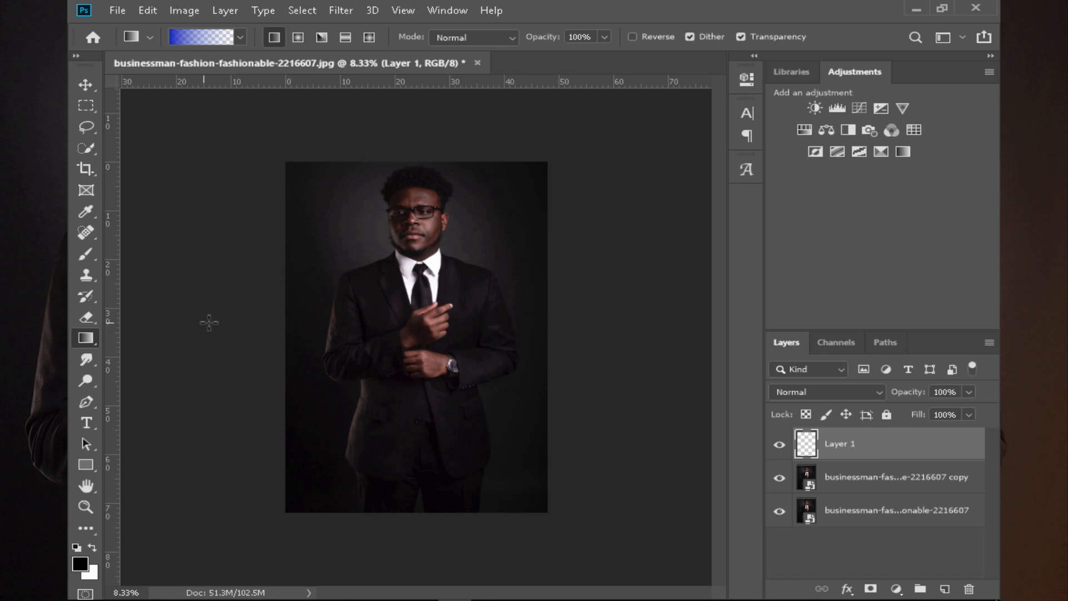
pyautogui.moveTo(204, 323); pyautogui.dragTo(426, 323)
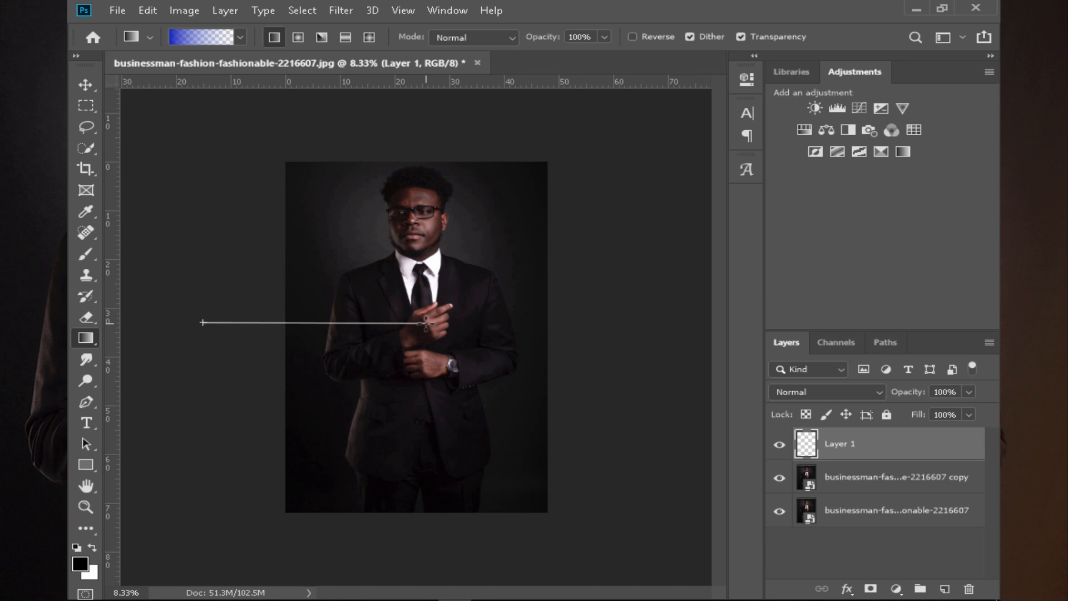
pyautogui.moveTo(425, 322); pyautogui.dragTo(425, 323)
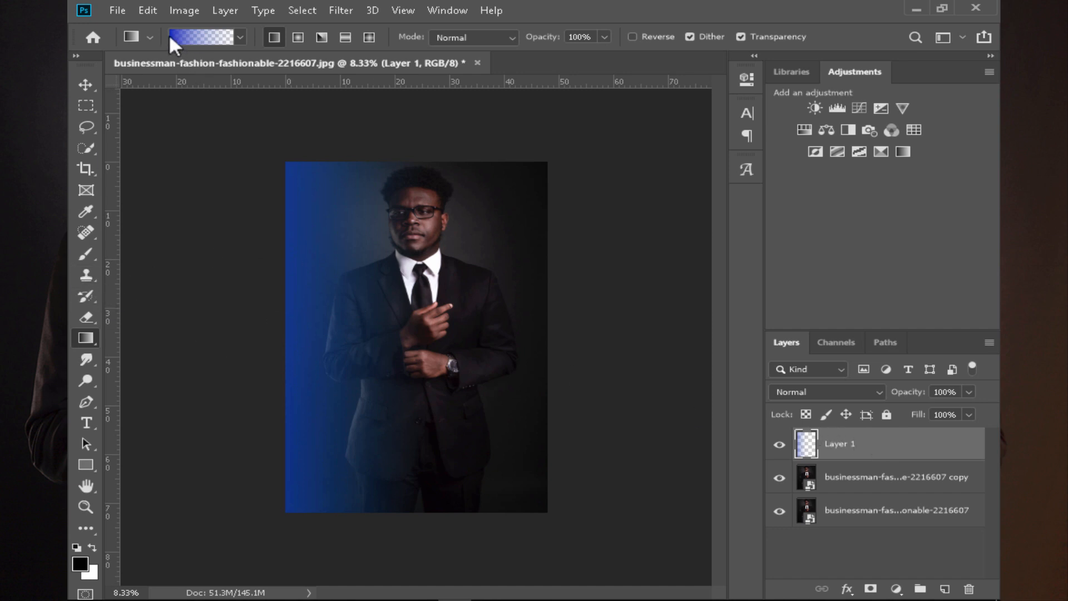
# Change the gradient's starting color stop to red c11d0c
pyautogui.click(188, 32)
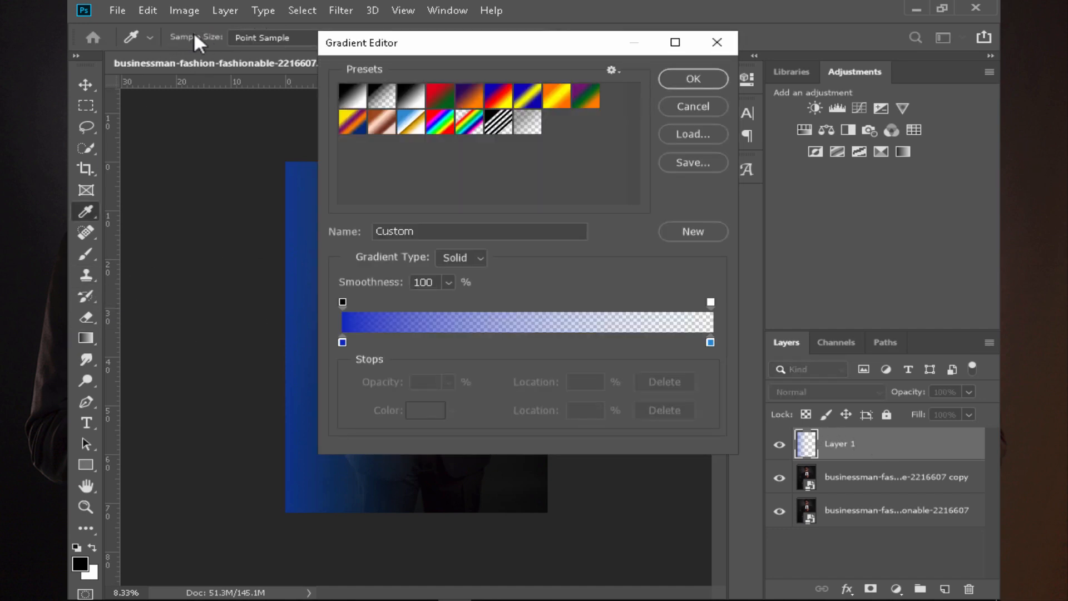
pyautogui.doubleClick(343, 342)
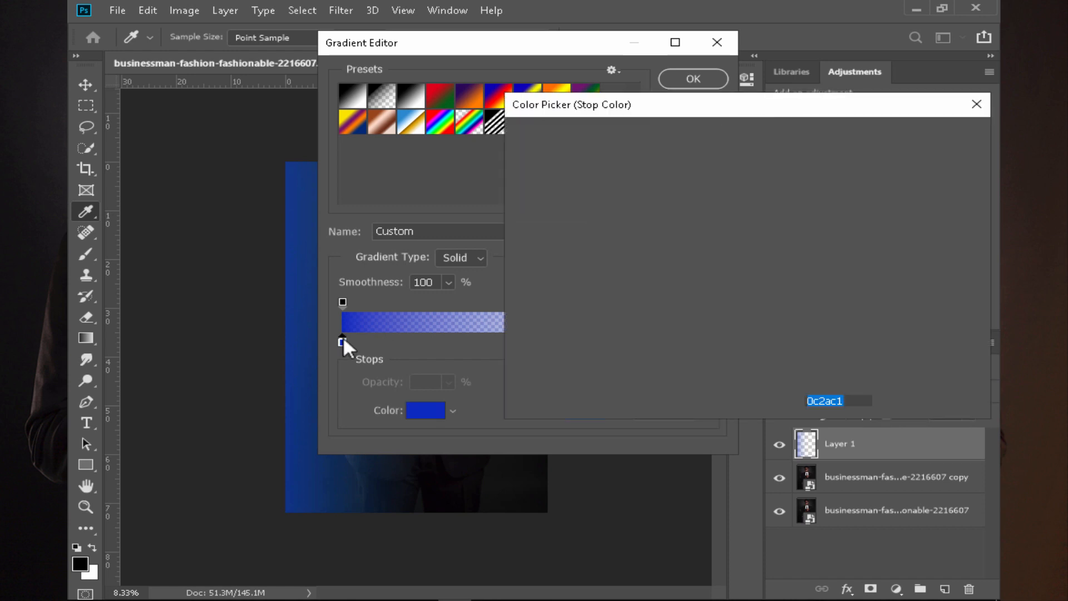
pyautogui.moveTo(762, 184); pyautogui.dragTo(767, 344)
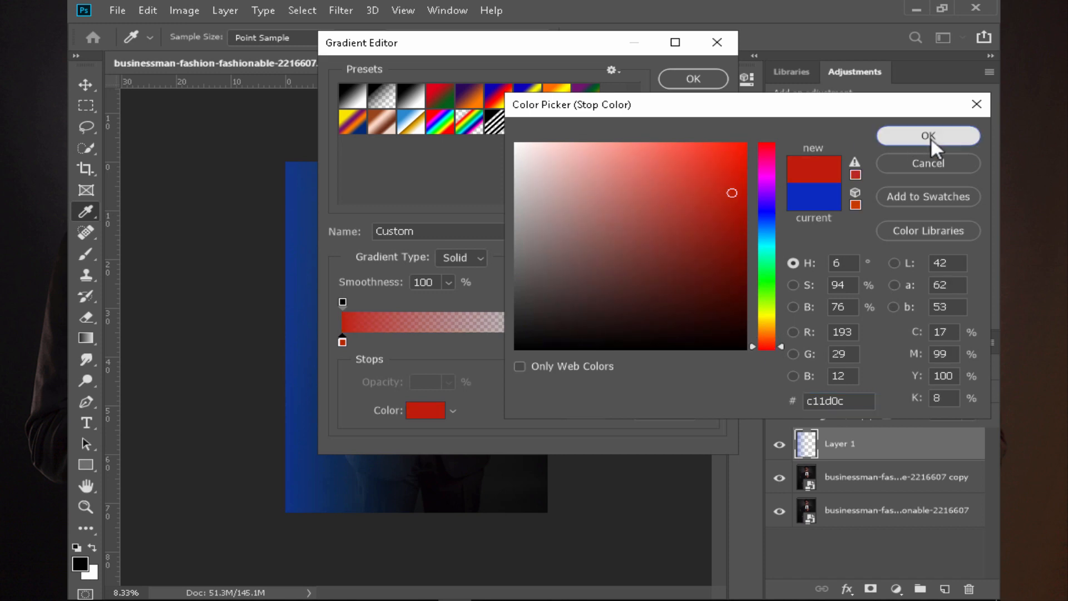
pyautogui.click(929, 136)
# Set the gradient's end color stop to orange d2602e and draw it from outside the photo's right edge to the man's hands
pyautogui.doubleClick(711, 341)
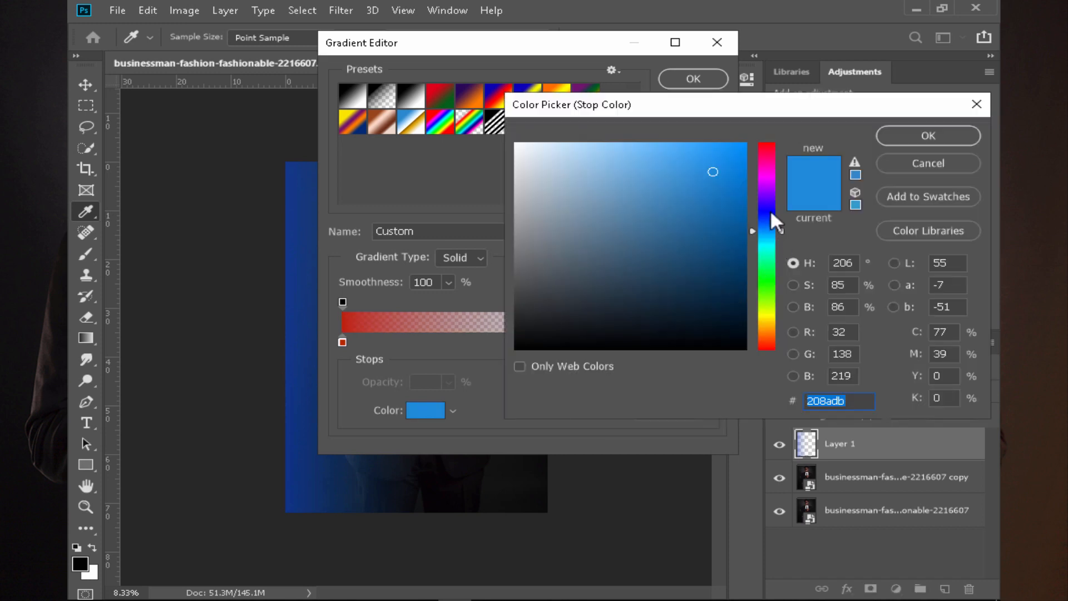
pyautogui.moveTo(770, 215); pyautogui.dragTo(760, 340)
pyautogui.moveTo(711, 171); pyautogui.dragTo(697, 179)
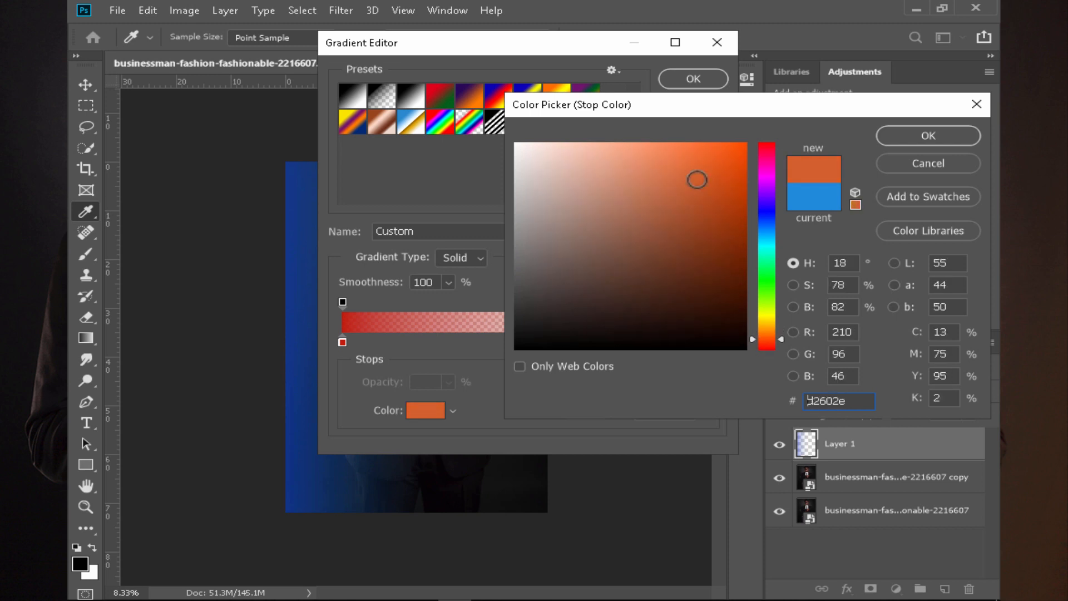
pyautogui.click(929, 136)
pyautogui.click(693, 79)
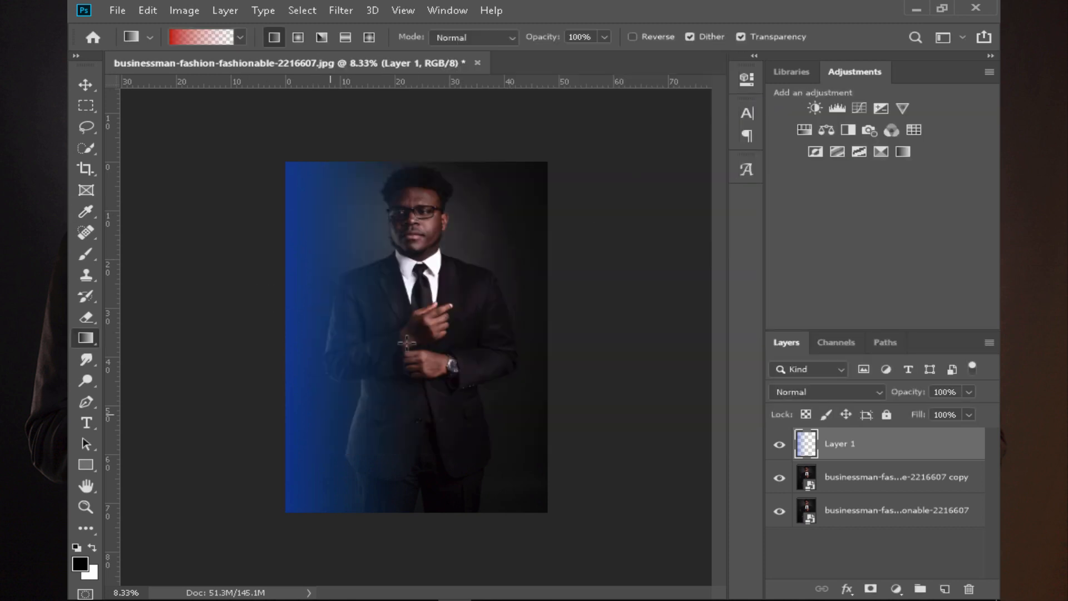
pyautogui.moveTo(656, 322); pyautogui.dragTo(426, 324)
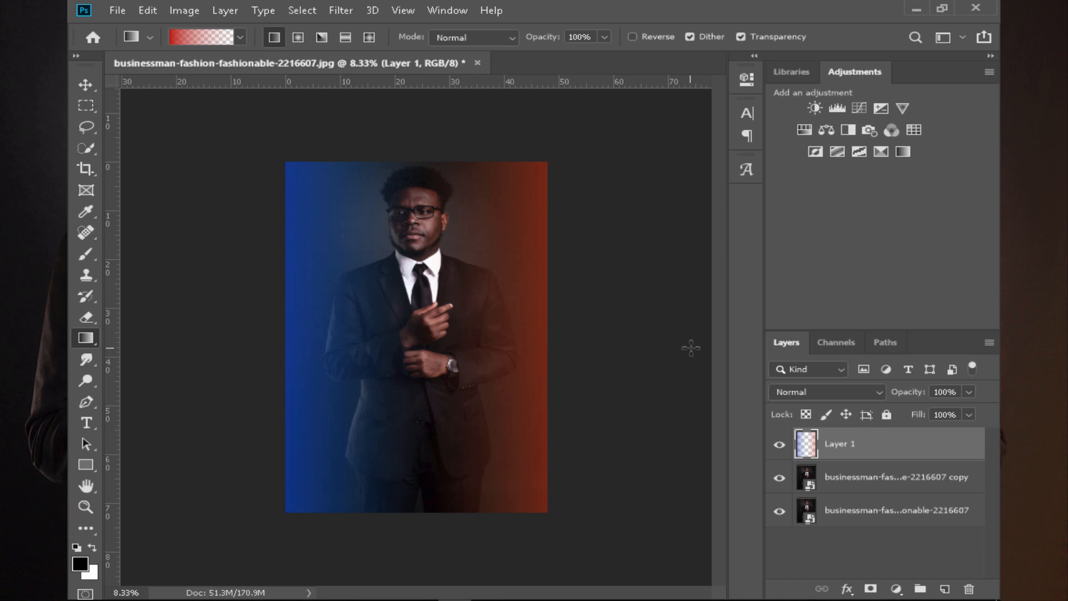
pyautogui.click(86, 83)
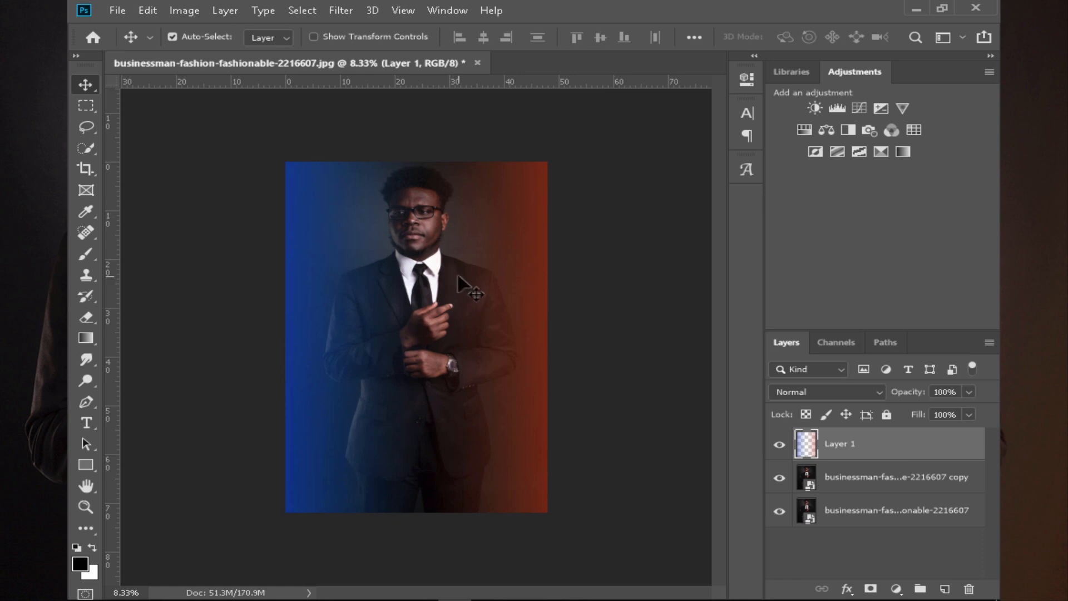
pyautogui.click(590, 600)
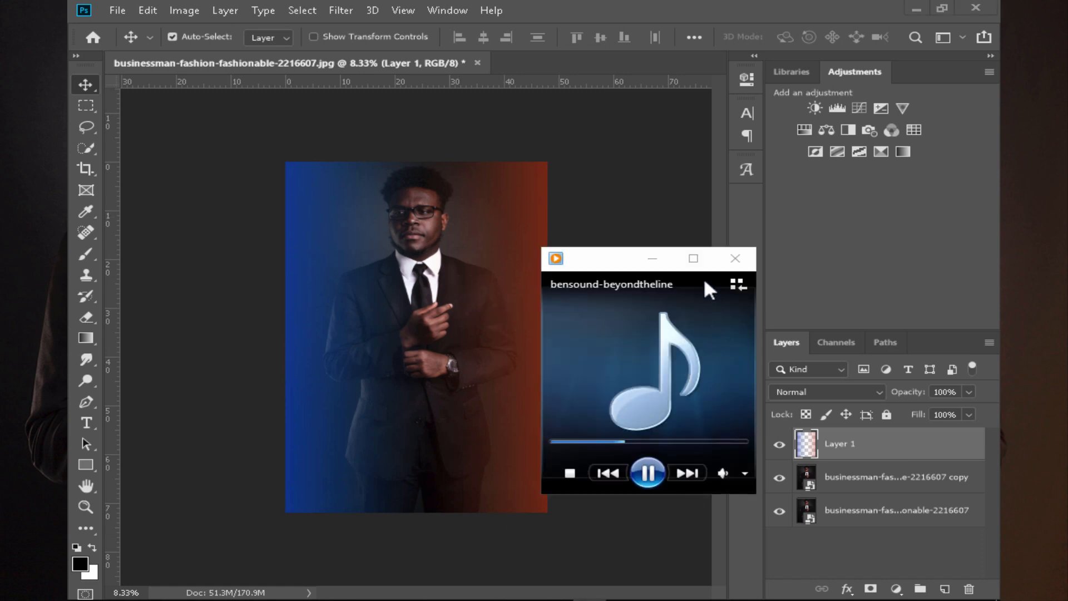
pyautogui.click(653, 260)
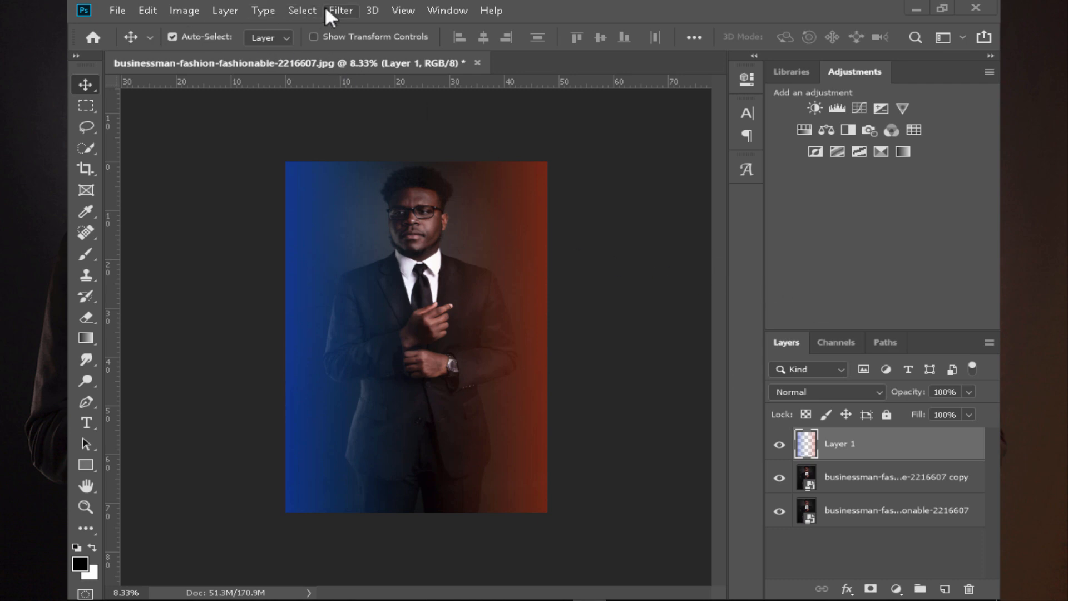
# Apply a Gaussian Blur with a radius of 200 pixels to the gradient layer
pyautogui.click(309, 10)
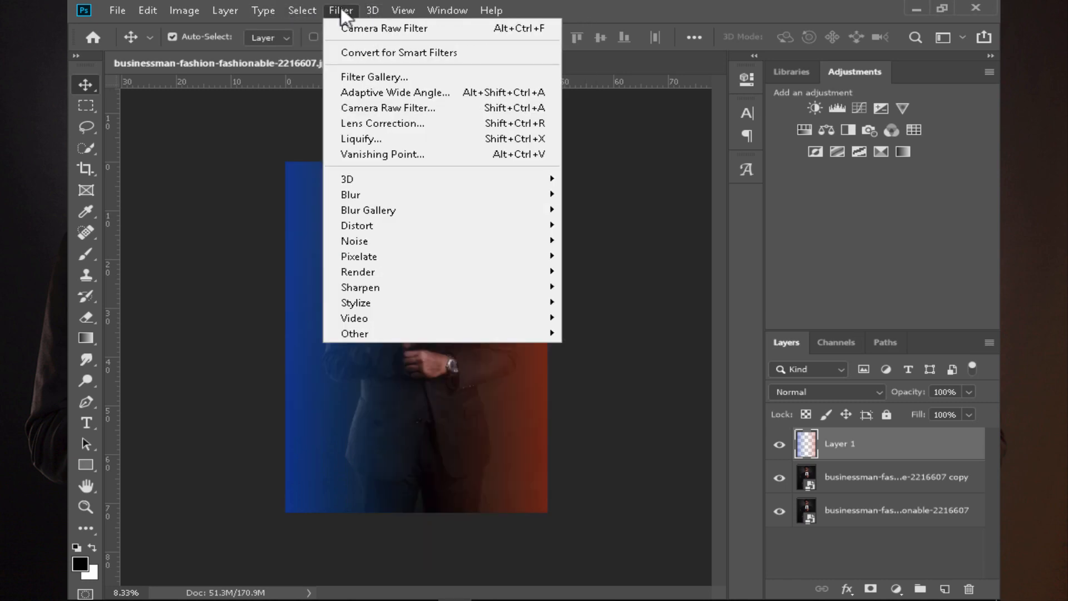
pyautogui.moveTo(417, 196)
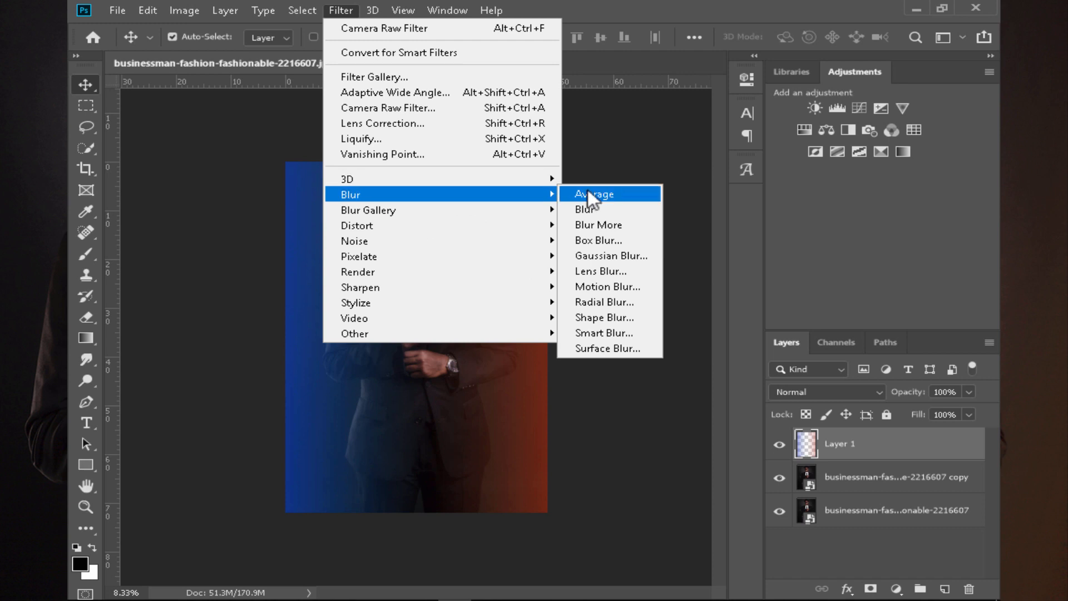
pyautogui.click(597, 262)
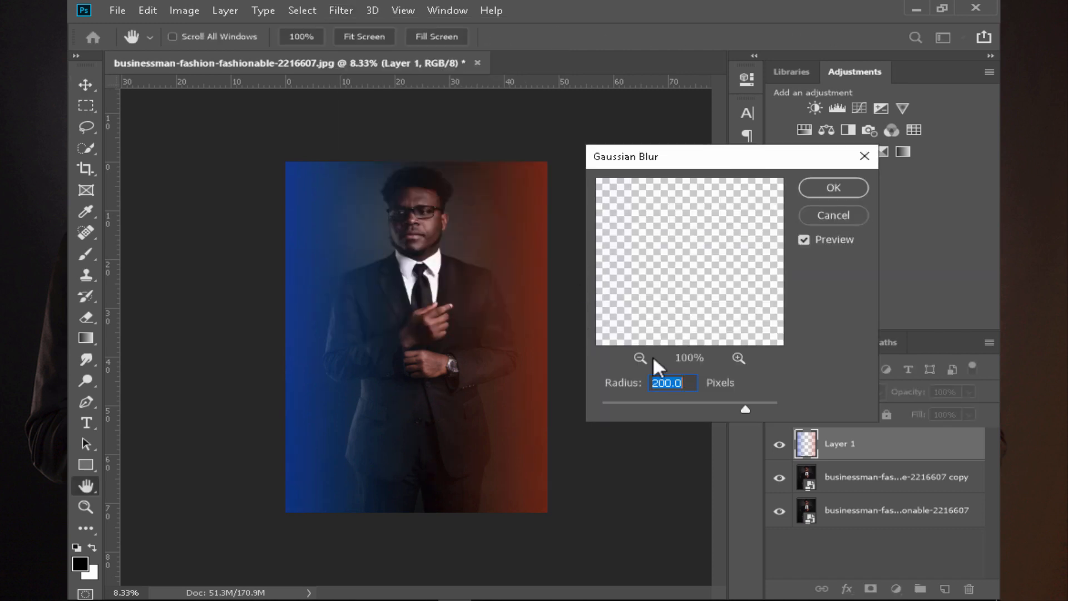
pyautogui.moveTo(746, 410); pyautogui.dragTo(626, 419)
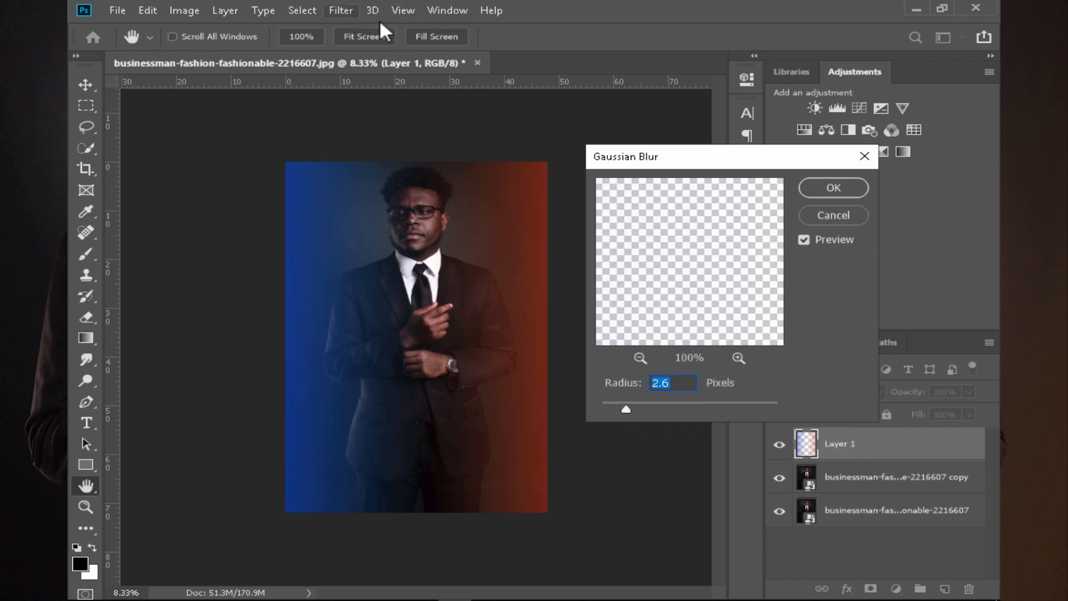
pyautogui.moveTo(626, 409); pyautogui.dragTo(725, 396)
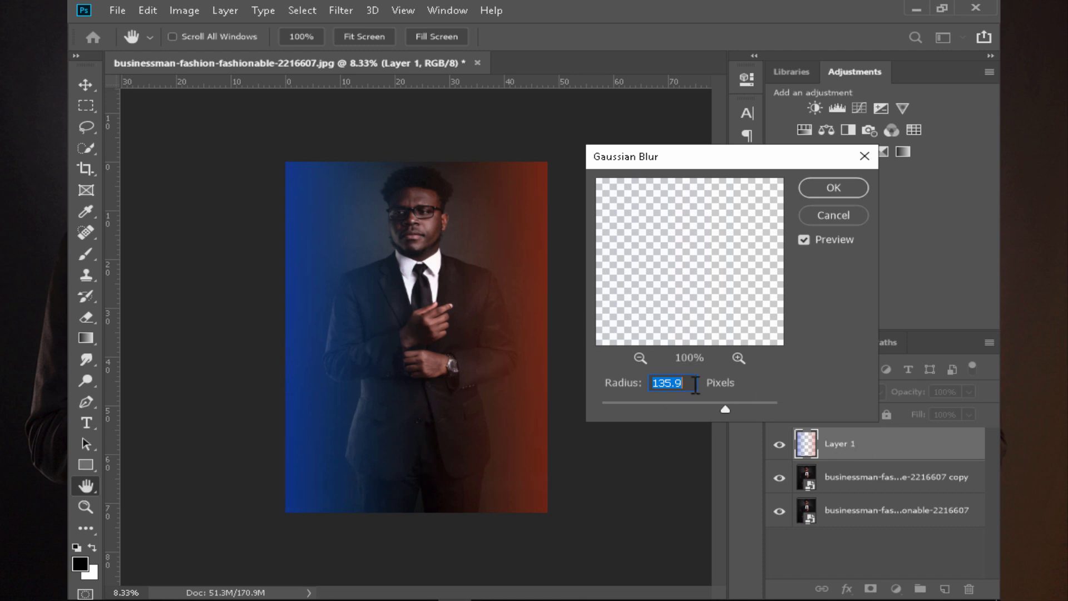
pyautogui.write('200')
pyautogui.click(842, 189)
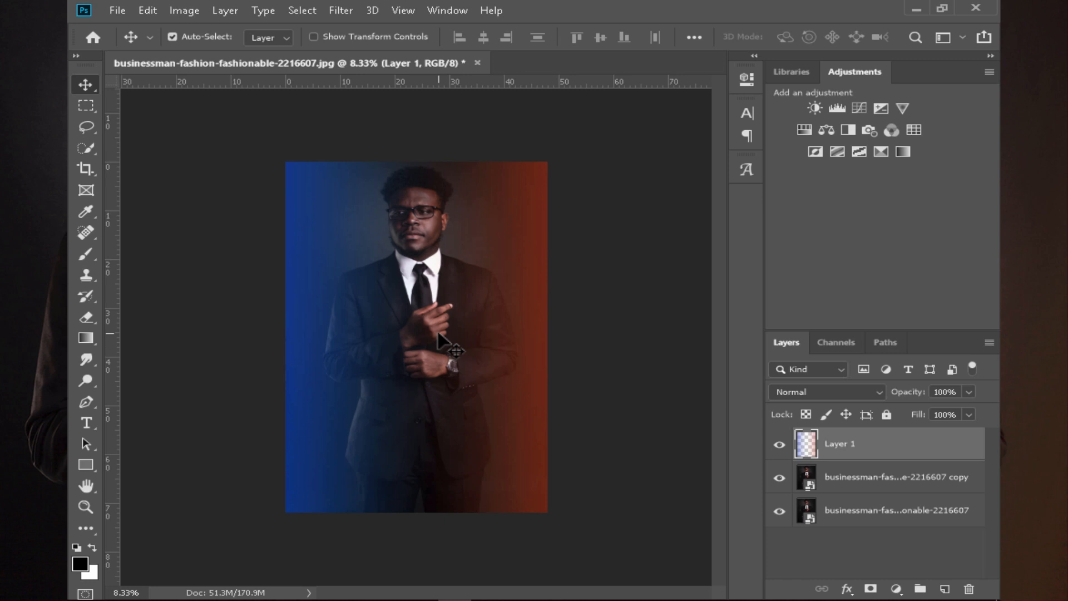
# Set the gradient layer's blend mode to Color Dodge
pyautogui.click(855, 388)
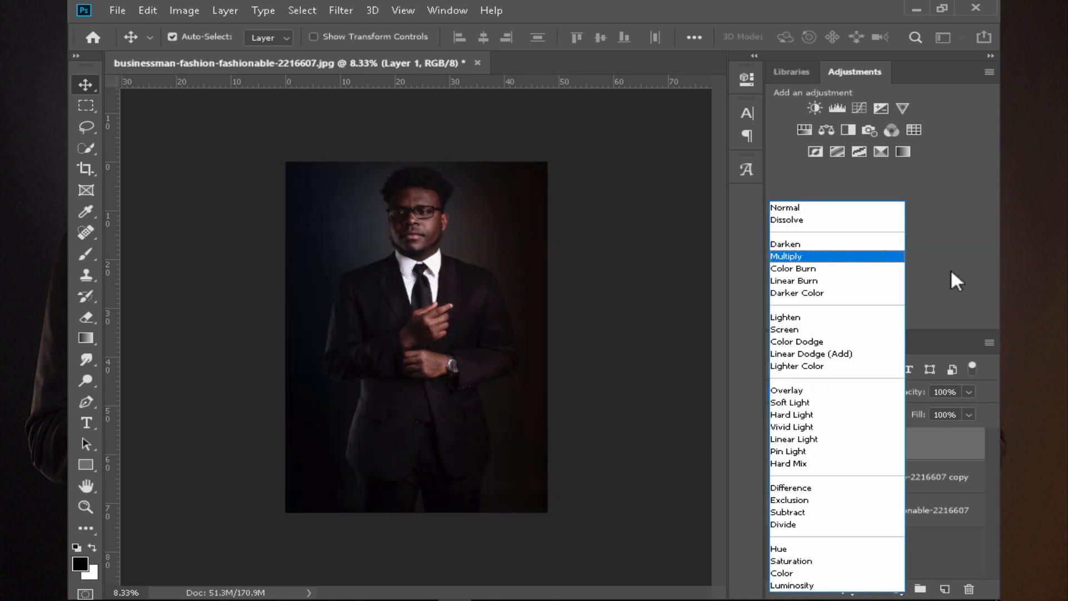
pyautogui.click(951, 279)
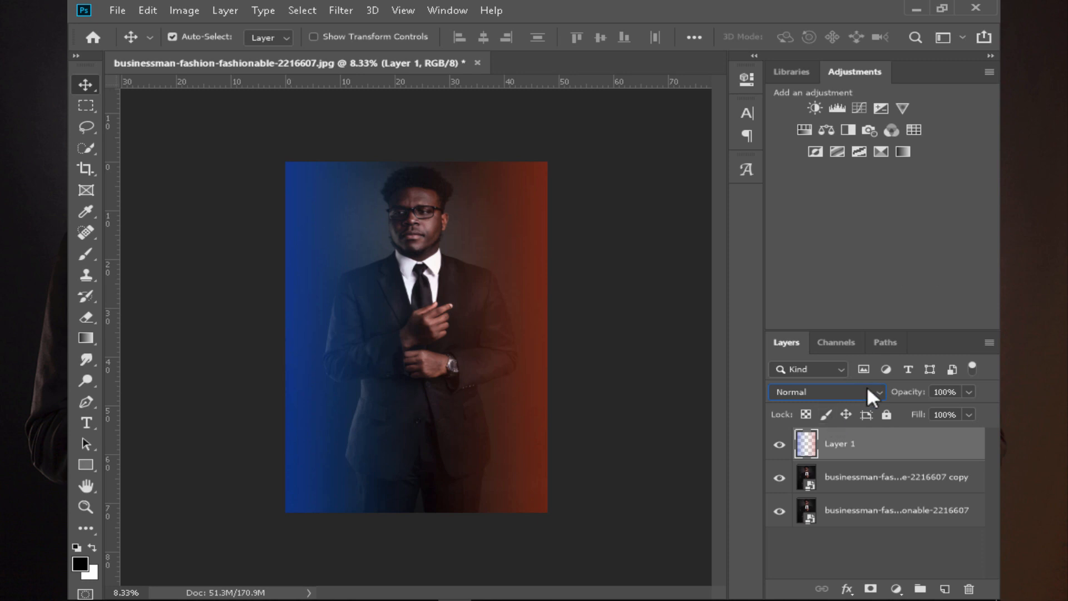
pyautogui.click(847, 388)
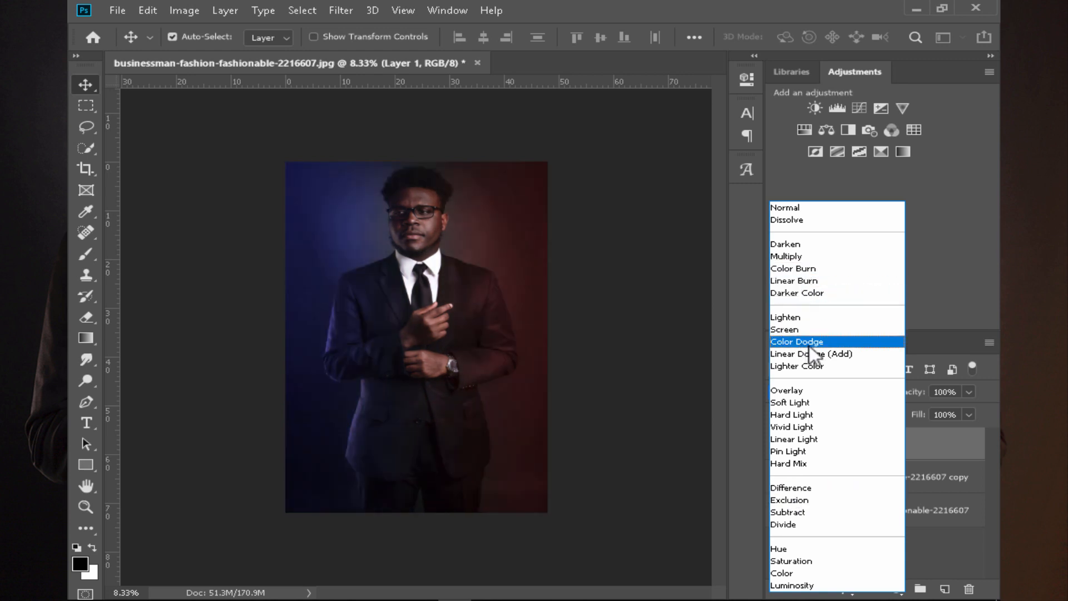
pyautogui.click(810, 343)
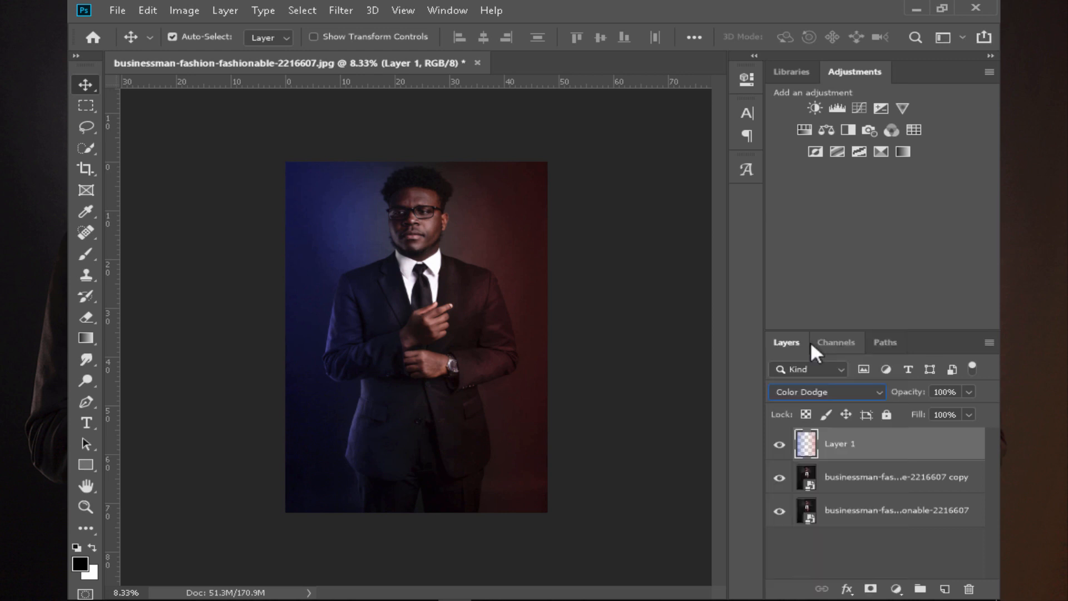
# Set the Color Dodge gradient layer's opacity to 75%
pyautogui.click(969, 392)
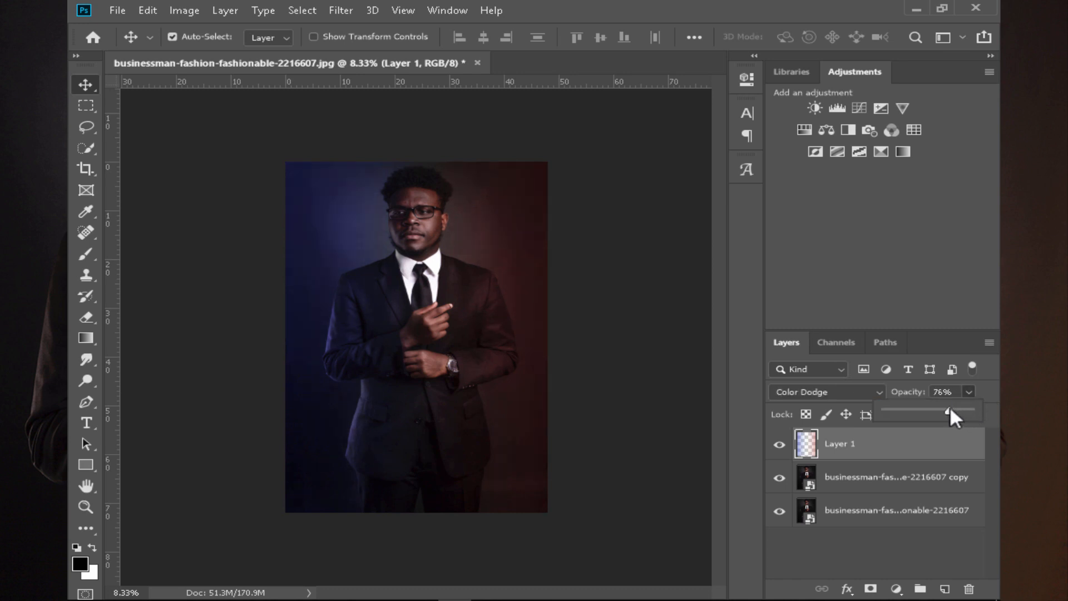
pyautogui.moveTo(943, 408); pyautogui.dragTo(968, 408)
pyautogui.click(968, 391)
pyautogui.click(961, 391)
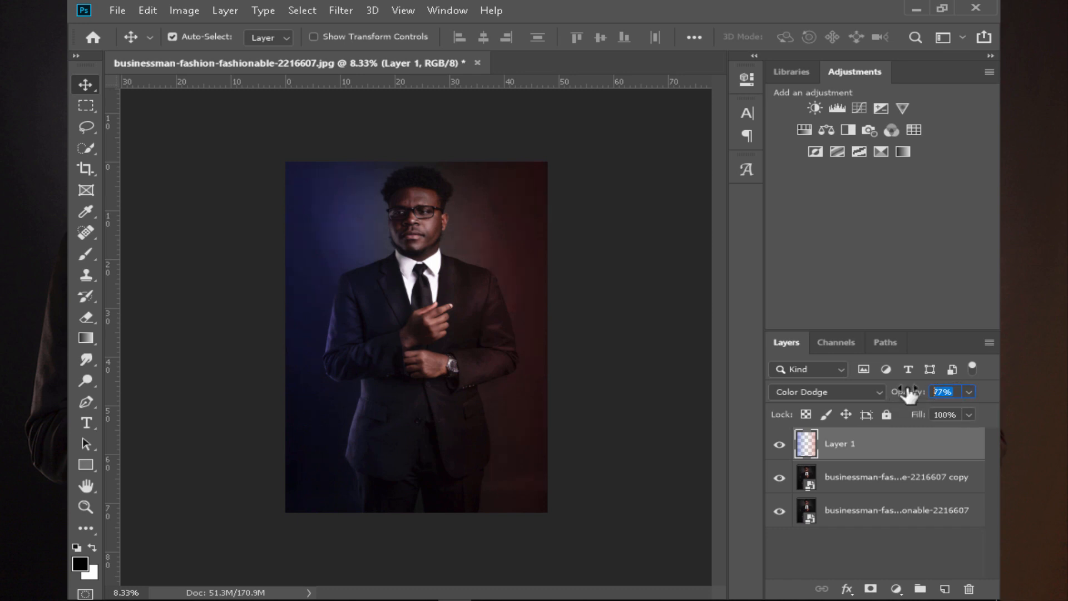
pyautogui.write('75')
pyautogui.press('Return')
# Set the gradient layer's fill to 95%
pyautogui.click(969, 414)
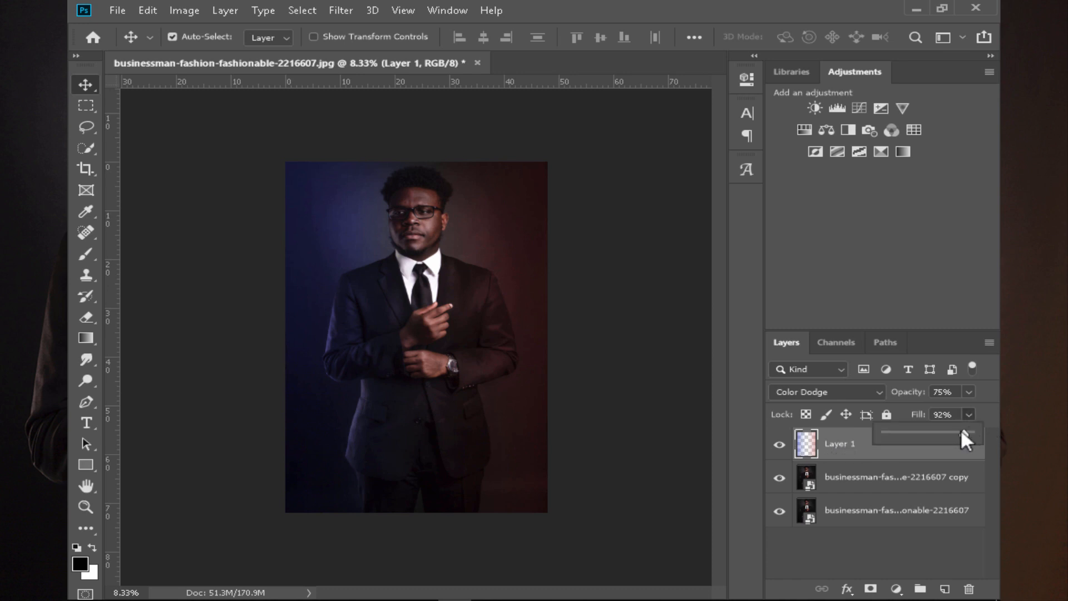
pyautogui.moveTo(962, 432); pyautogui.dragTo(952, 433)
pyautogui.click(946, 414)
pyautogui.write('3')
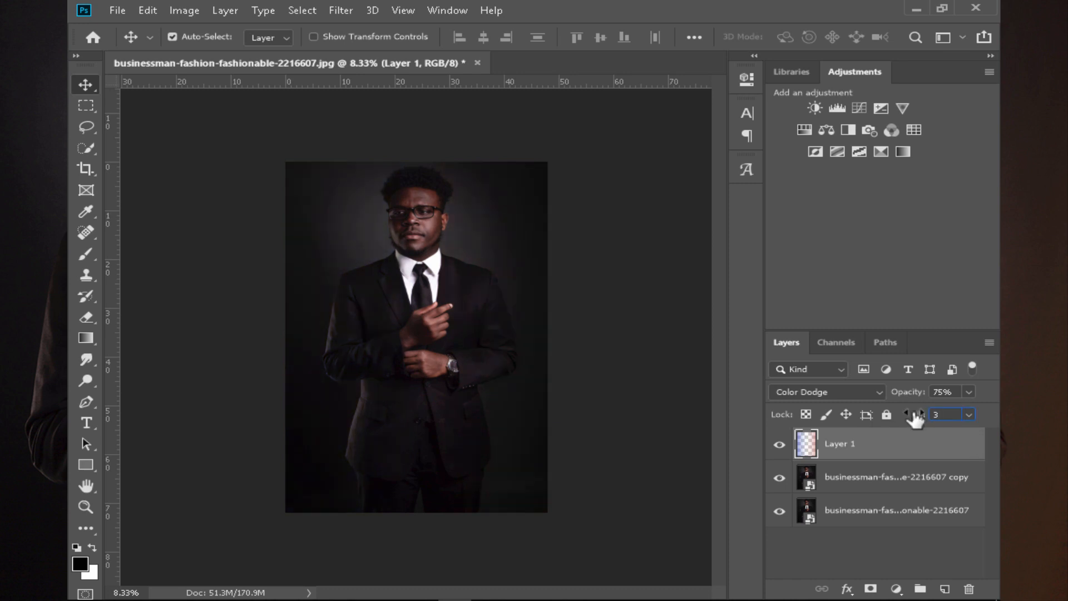
pyautogui.press('BackSpace')
pyautogui.write('95')
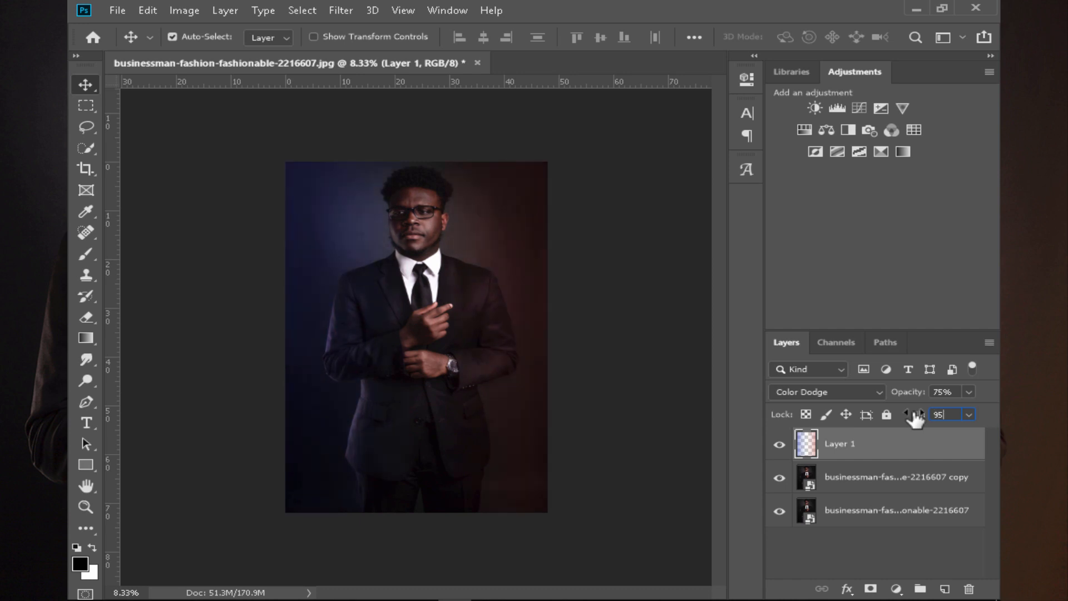
pyautogui.press('Return')
# Set the gradient layer's opacity to 80%
pyautogui.click(959, 391)
pyautogui.write('80')
pyautogui.press('Return')
# Erase the gradient's tint over the man's face using a soft 700 px Eraser at 31% opacity and 41% flow
pyautogui.hotkey('ctrl', '+')
pyautogui.hotkey('ctrl', '+')
pyautogui.hotkey('ctrl', '+')
pyautogui.moveTo(410, 209); pyautogui.dragTo(415, 327)
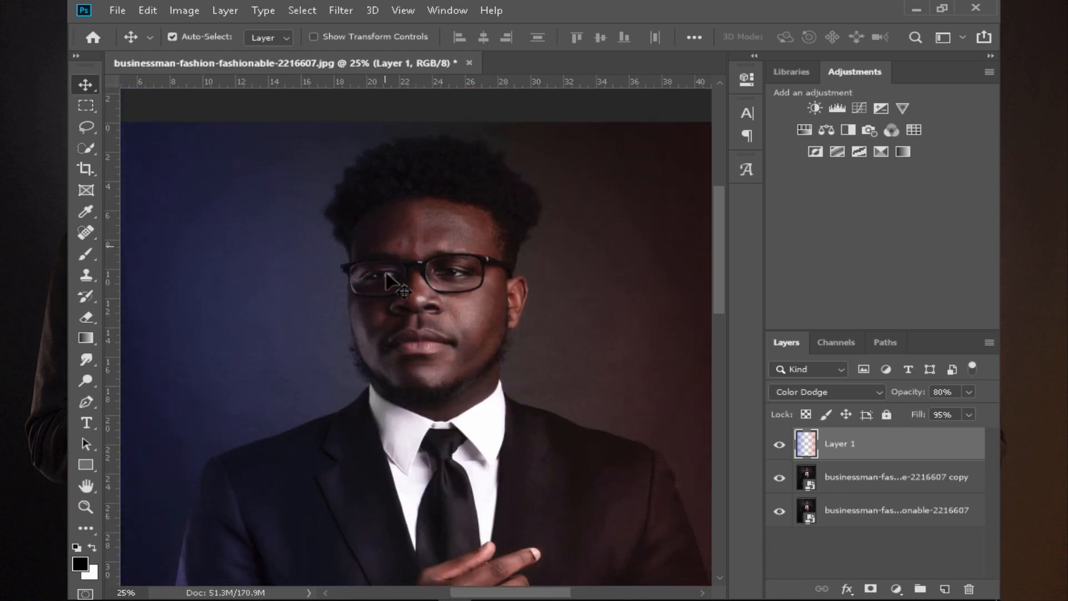
pyautogui.click(86, 317)
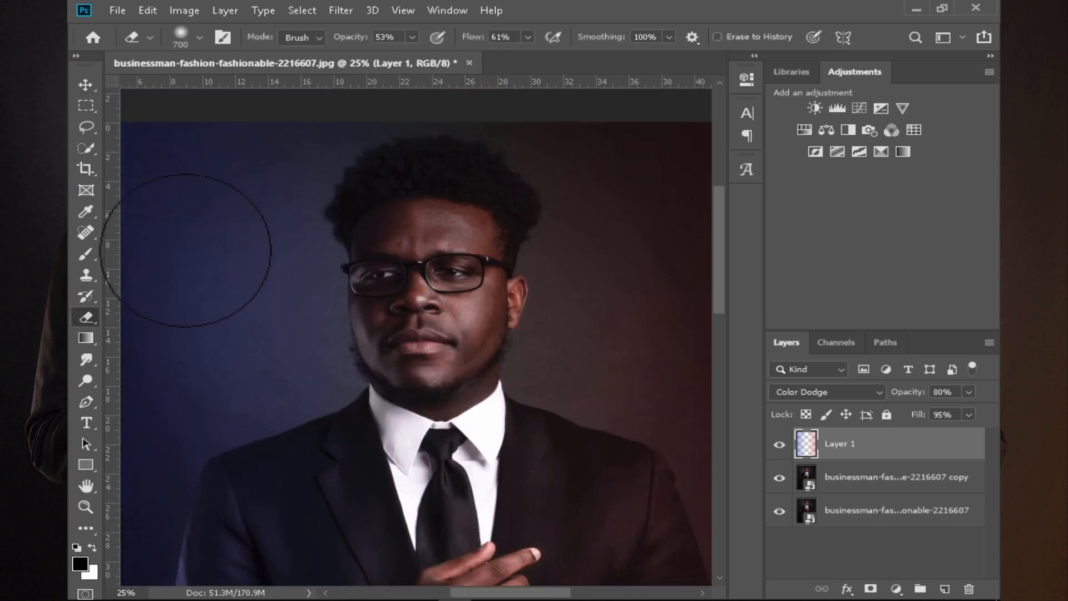
pyautogui.click(412, 37)
pyautogui.moveTo(397, 54); pyautogui.dragTo(392, 55)
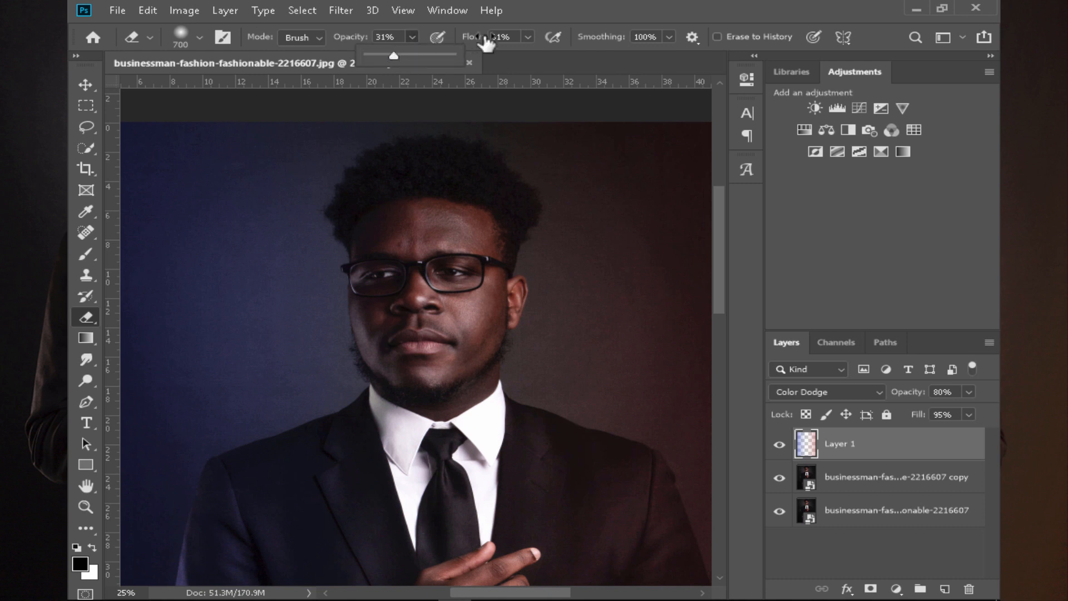
pyautogui.click(528, 37)
pyautogui.moveTo(530, 56); pyautogui.dragTo(511, 55)
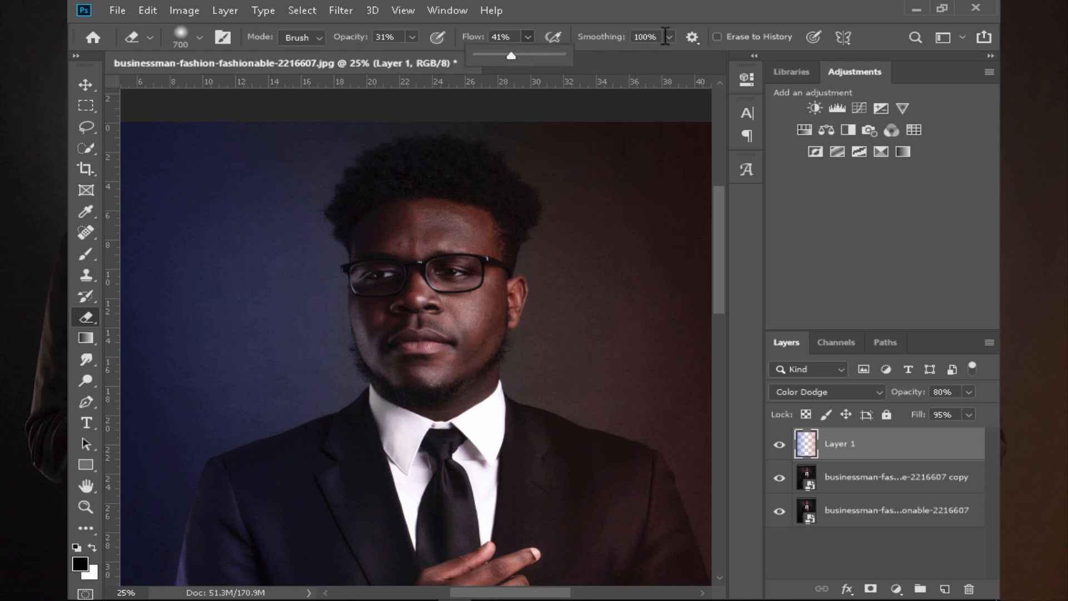
pyautogui.click(199, 37)
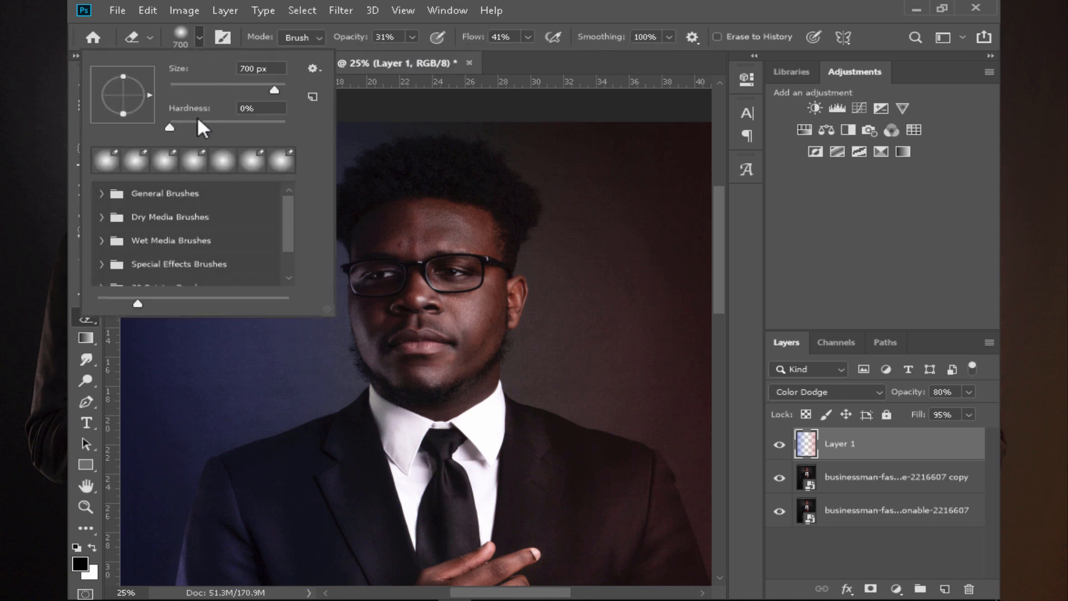
pyautogui.click(430, 271)
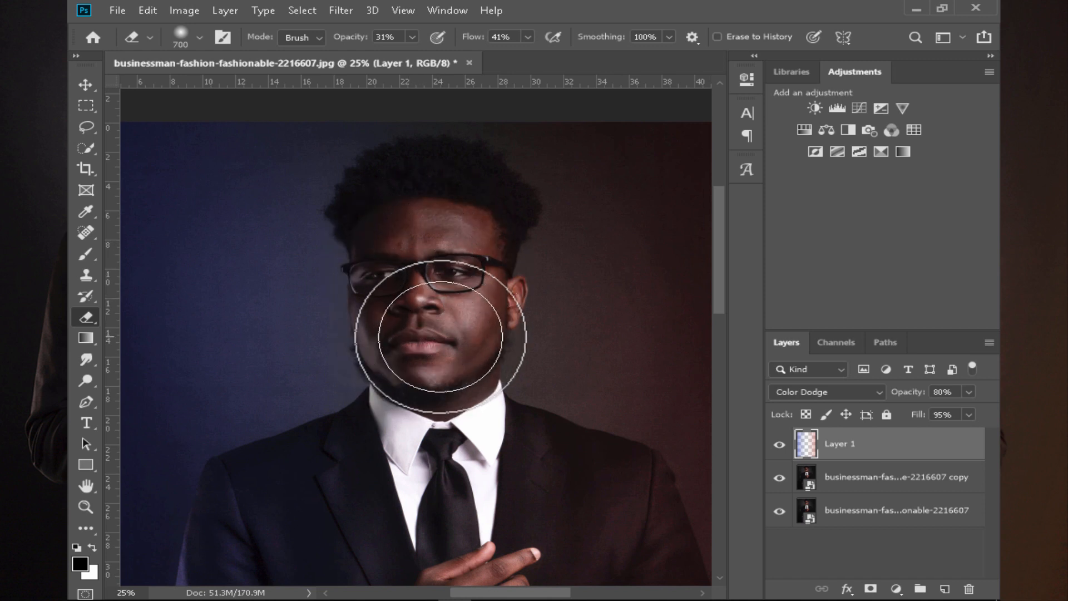
# Raise the Eraser to 51% opacity and 52% flow and erase more of the gradient over the man's face
pyautogui.moveTo(414, 35); pyautogui.dragTo(429, 51)
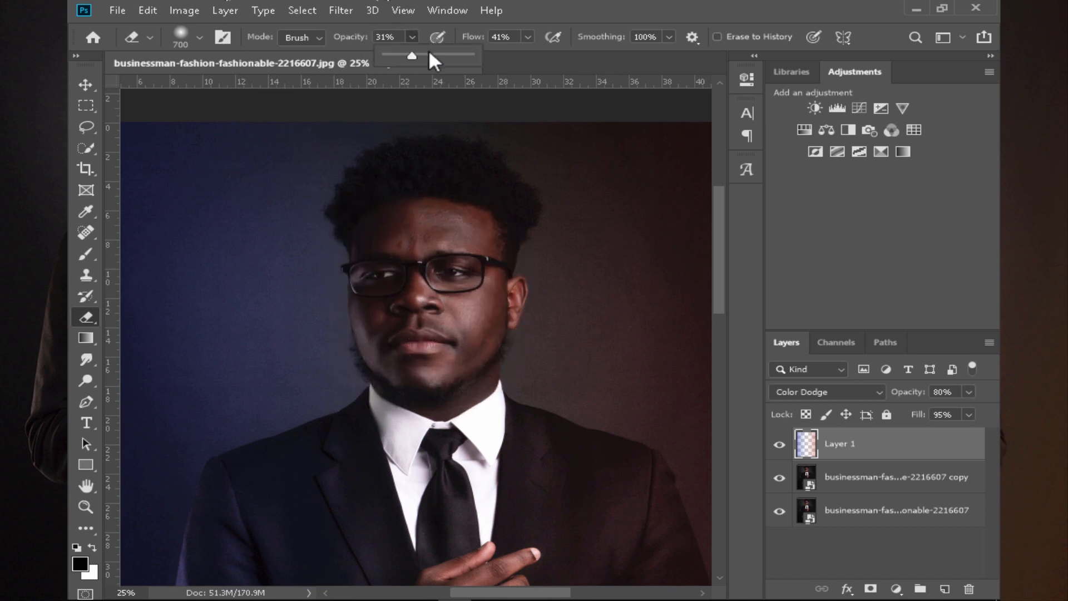
pyautogui.click(527, 37)
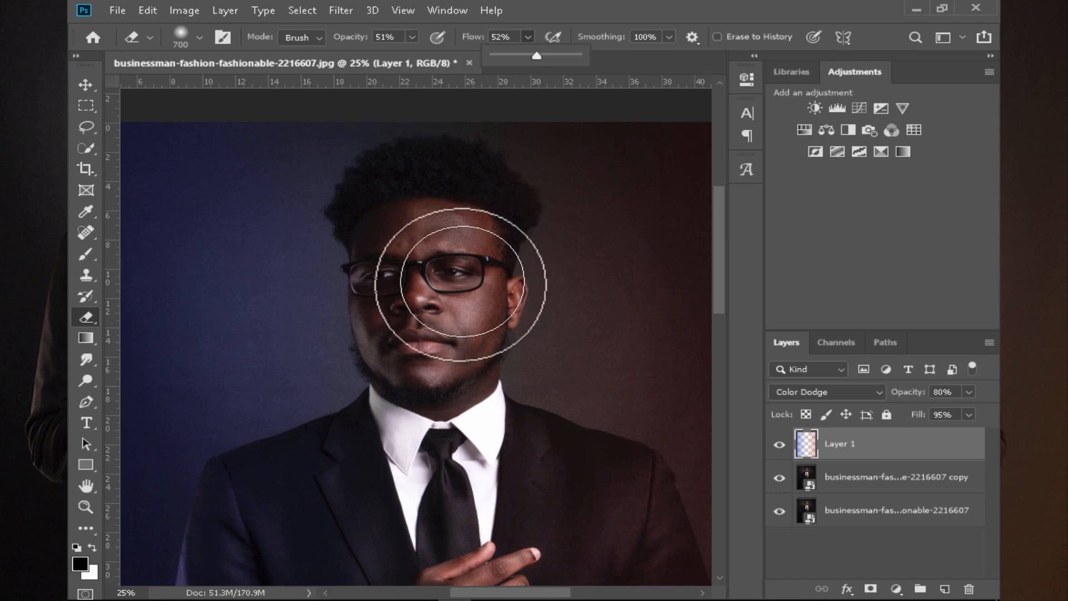
pyautogui.click(450, 276)
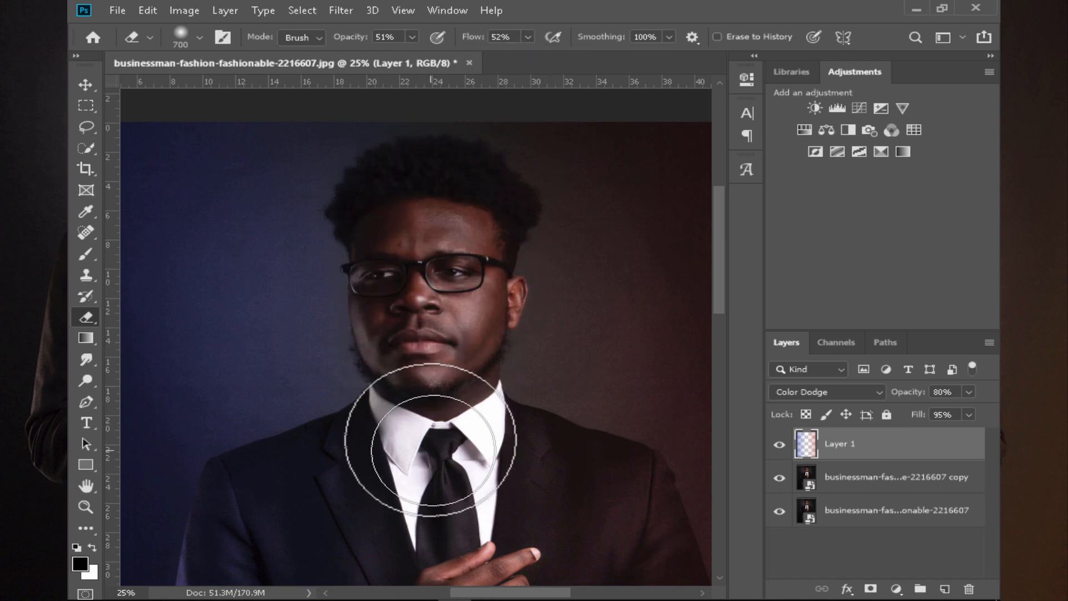
# Merge the gradient layer with the businessman copy layer below it
pyautogui.hotkey('ctrl', '-')
pyautogui.hotkey('ctrl', '-')
pyautogui.hotkey('ctrl', '-')
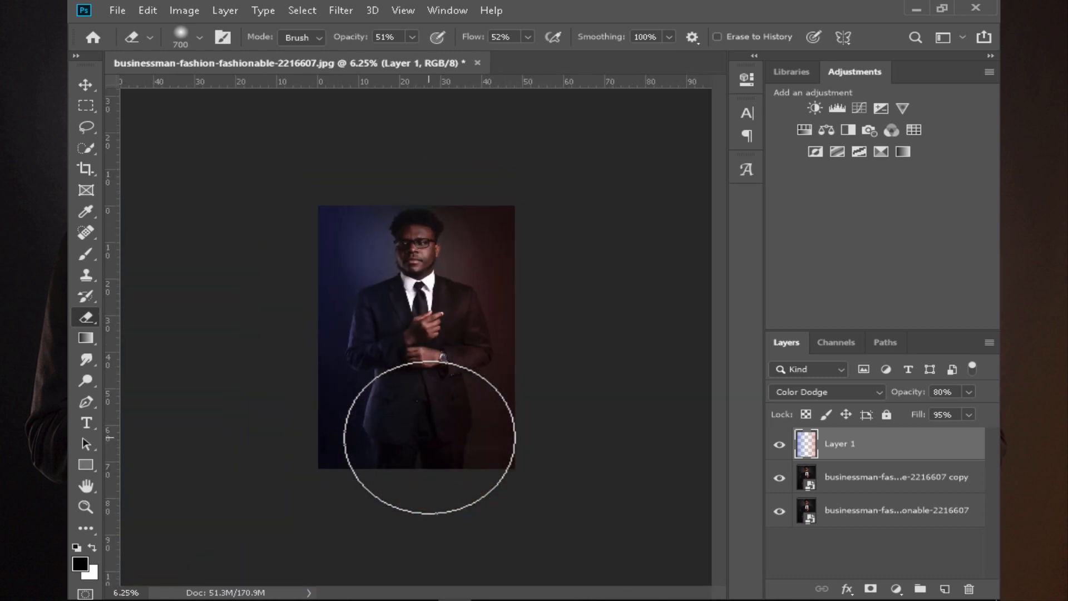
pyautogui.hotkey('ctrl', '+')
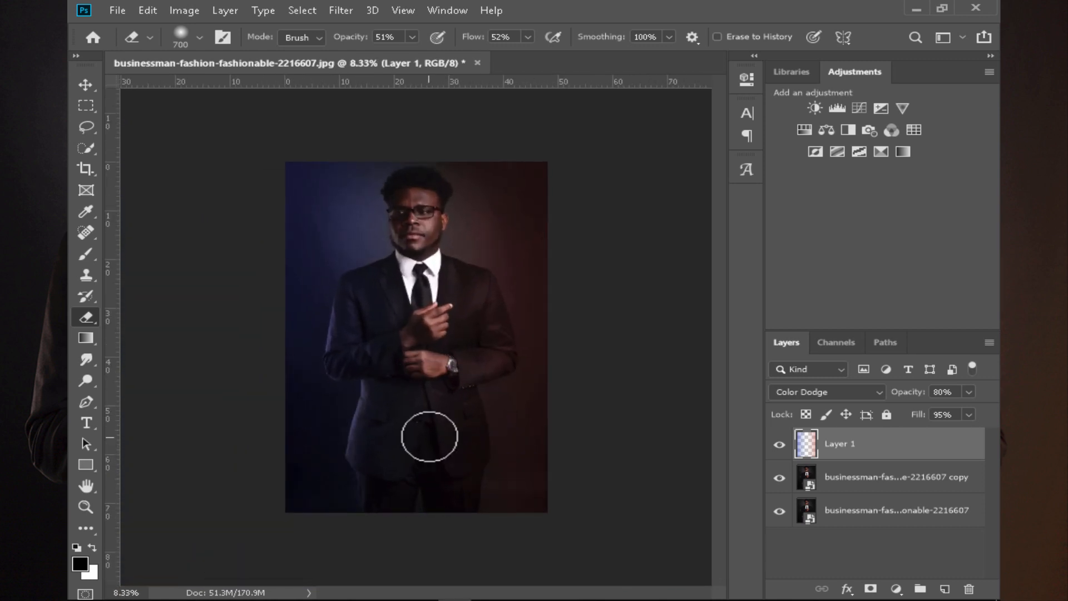
pyautogui.rightClick(859, 484)
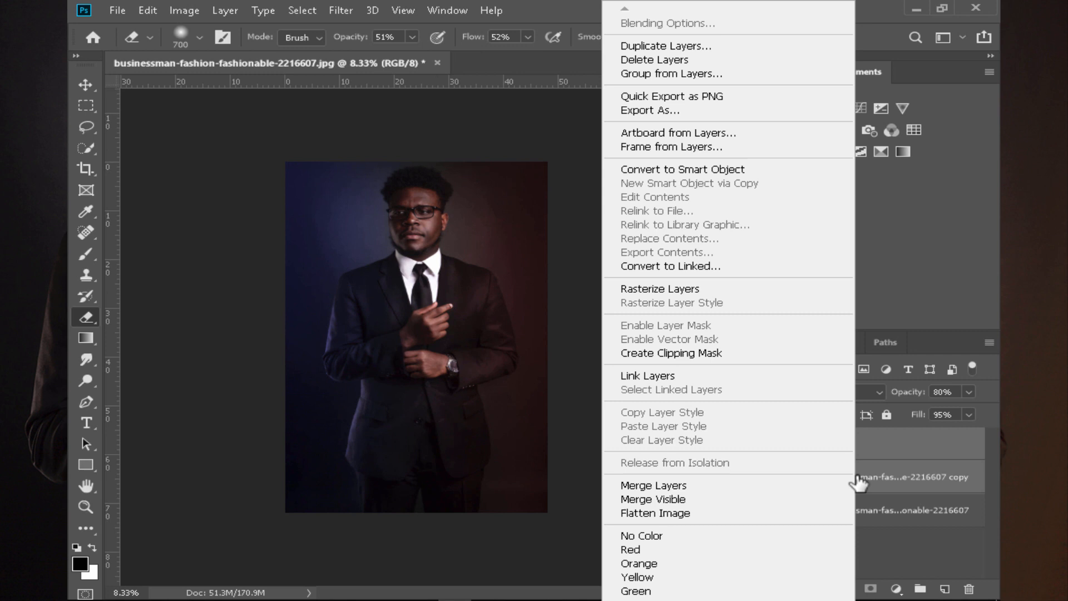
pyautogui.click(693, 483)
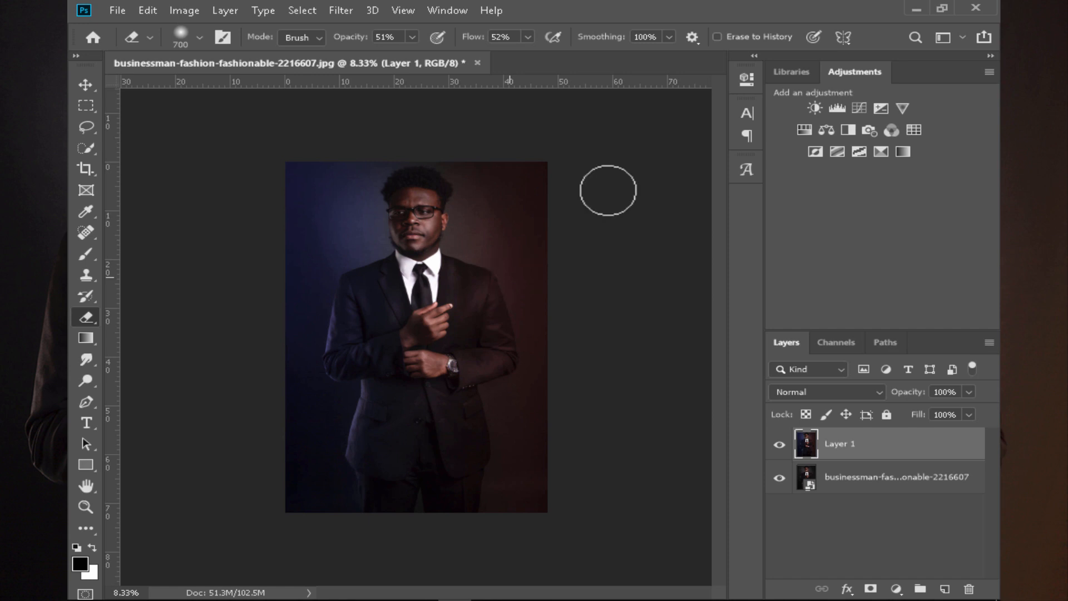
# Hide and show the merged layer to compare the lighting effect with the original photo
pyautogui.click(779, 445)
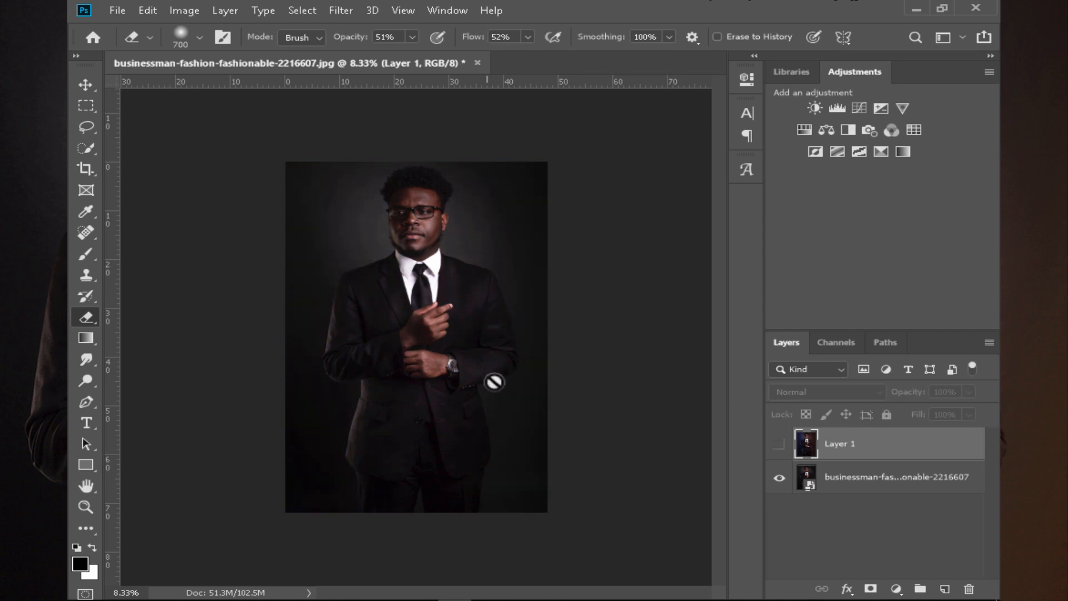
pyautogui.click(82, 88)
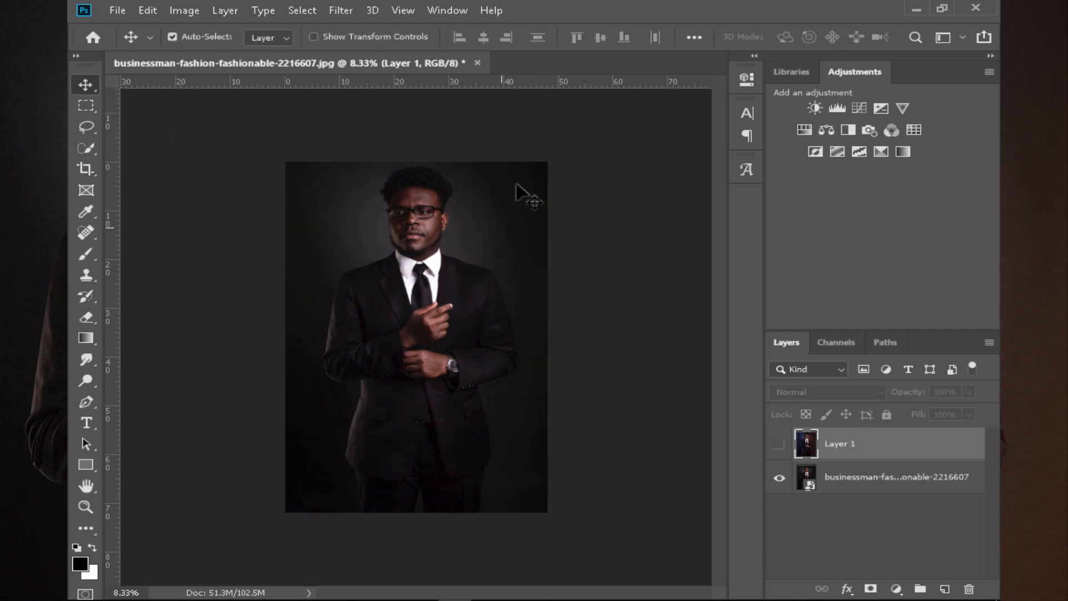
pyautogui.click(779, 448)
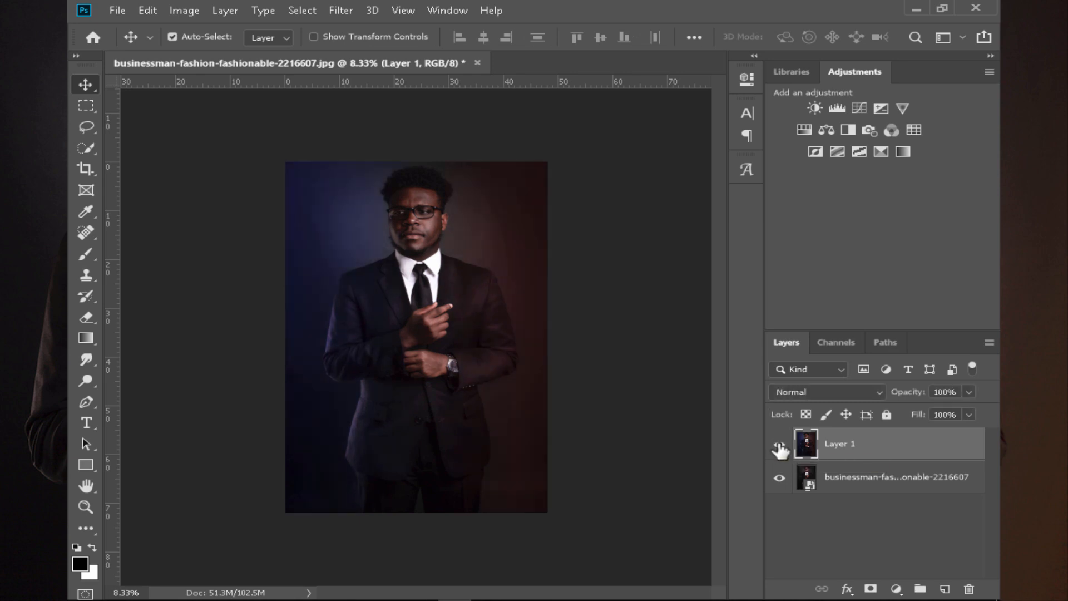